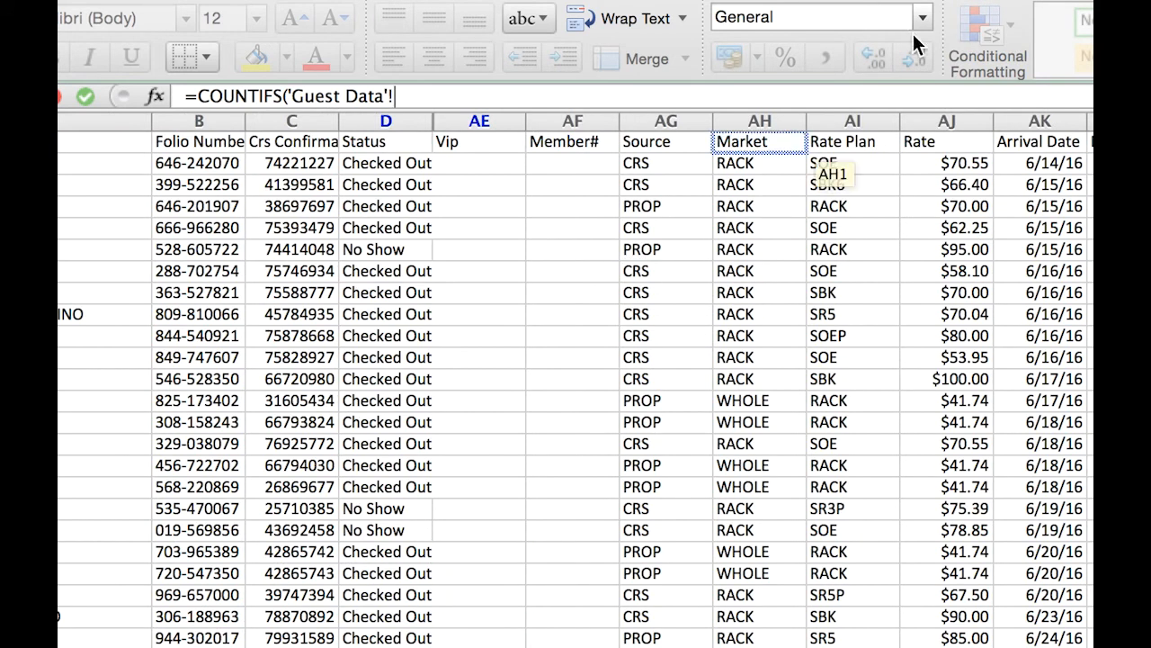
- Set the COUNTIFS formula's first criterion to the Guest Data Rate column (AJ:AJ) equal to "55"
left_click(947, 117)
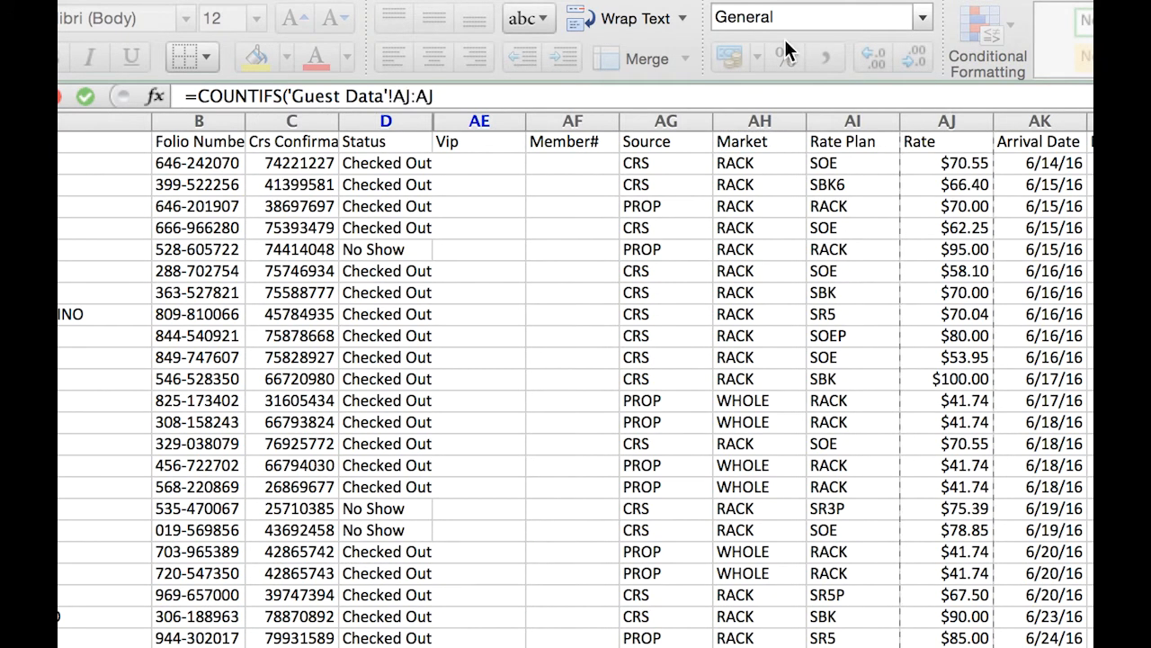
left_click(537, 96)
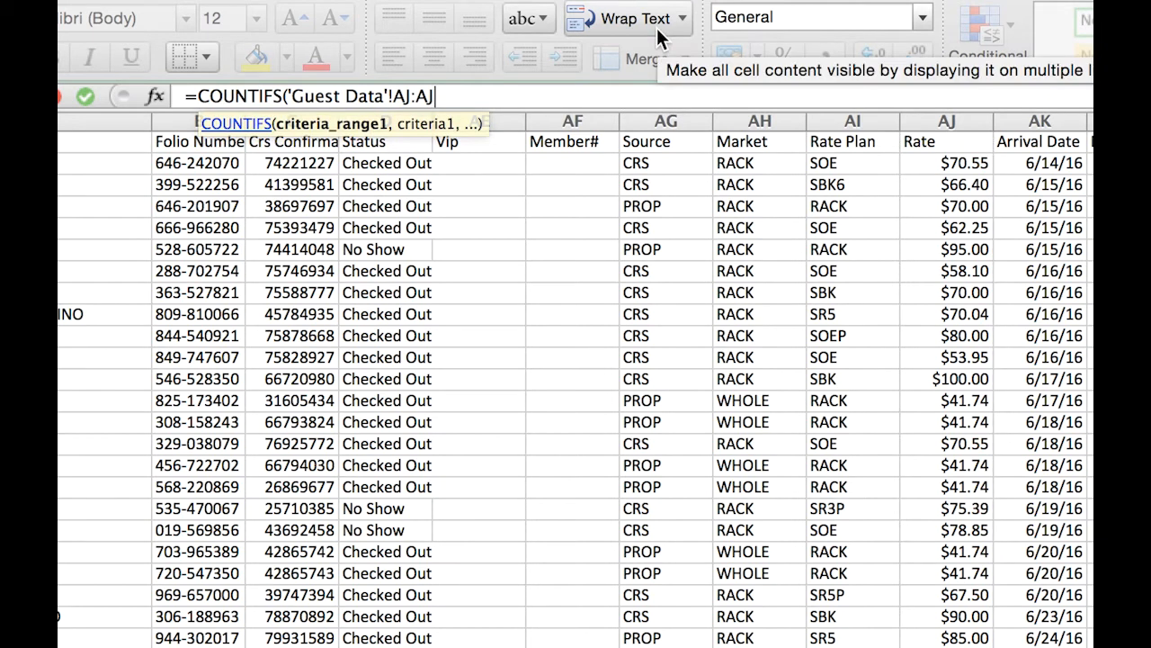
type(",")
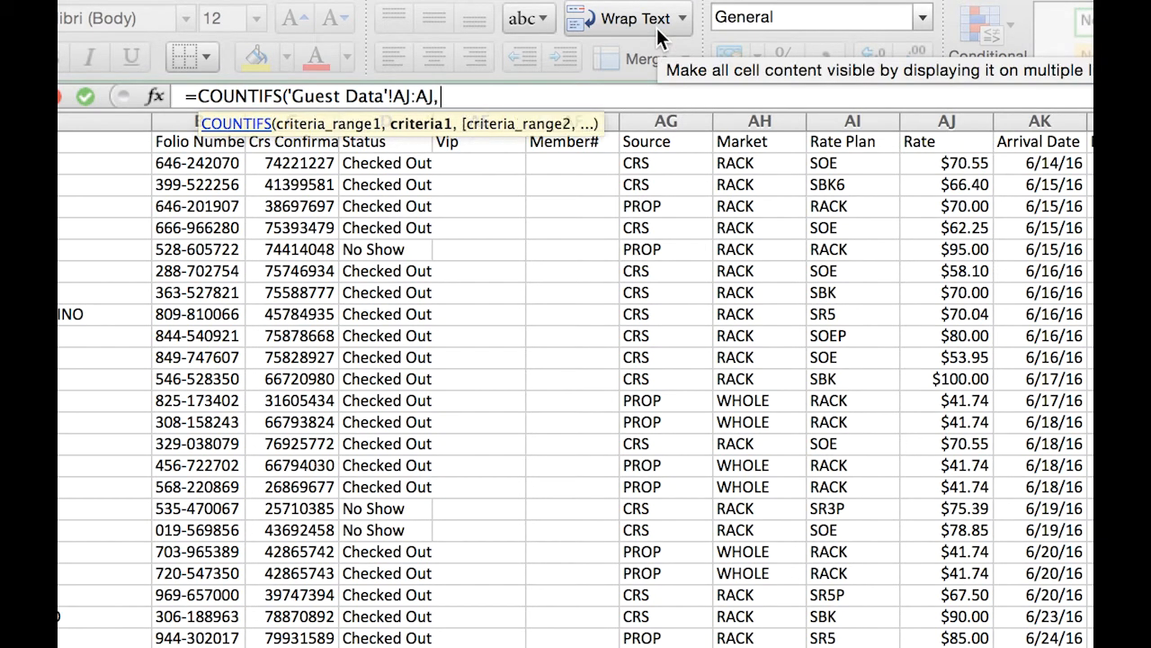
type("\"55\",")
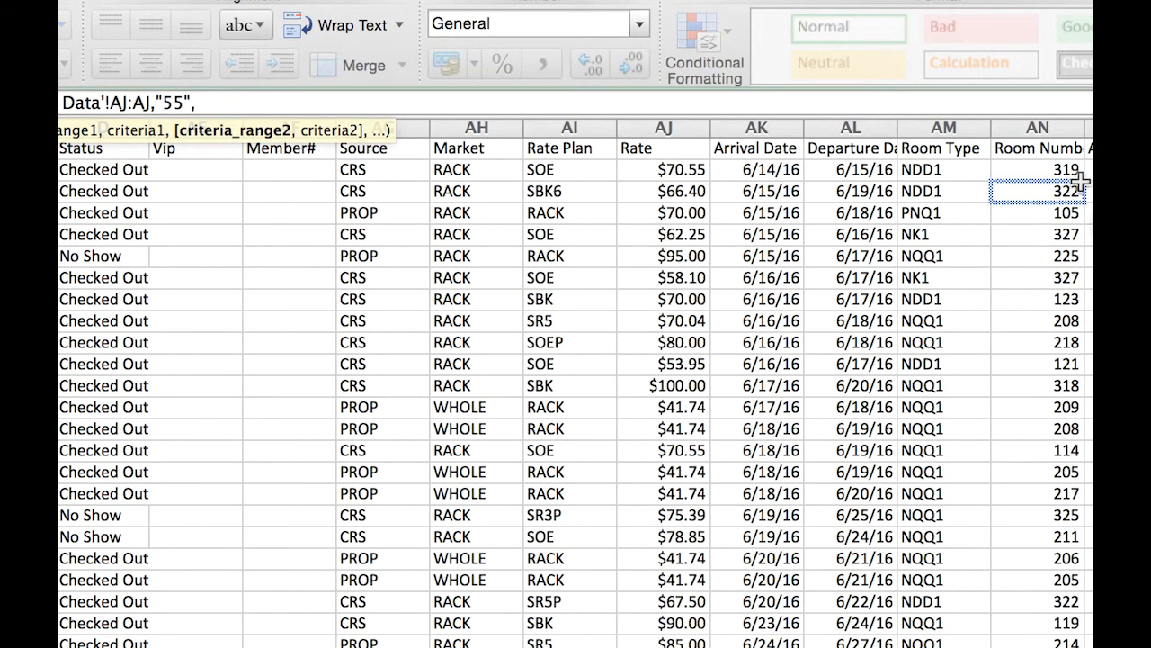
- Add the Guest Data Rate Plan column (AI:AI) with the criterion "RACK" to the COUNTIFS formula
left_click(582, 117)
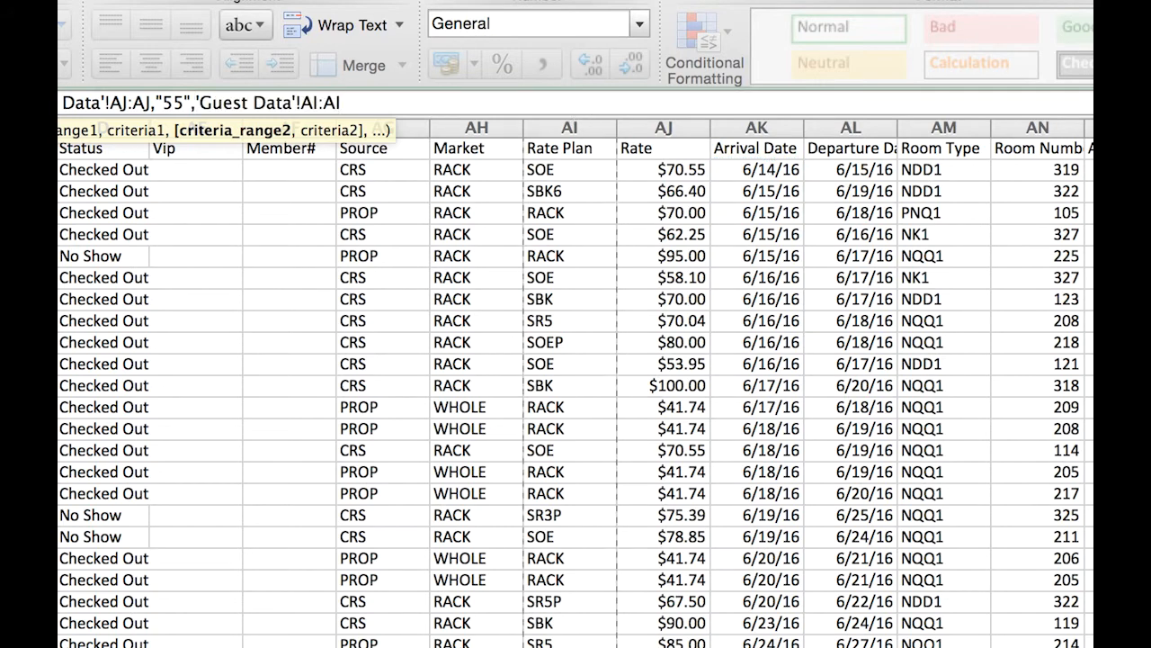
type(",\"RACK\"")
key("BackSpace")
key("BackSpace")
type("K\"")
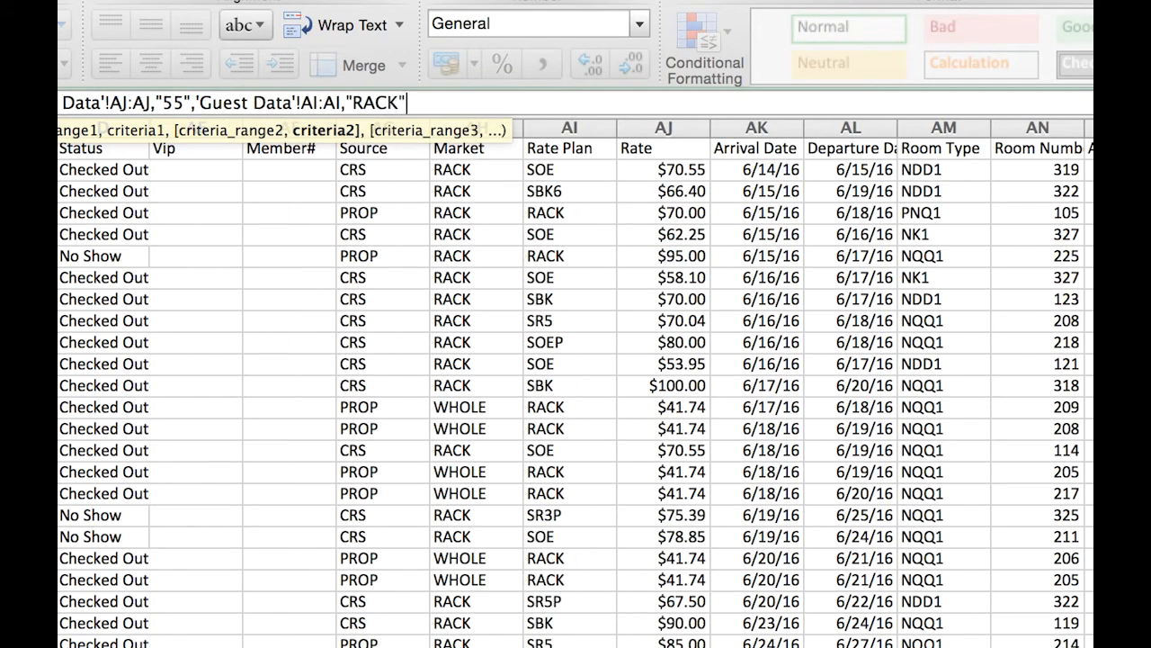
type(",")
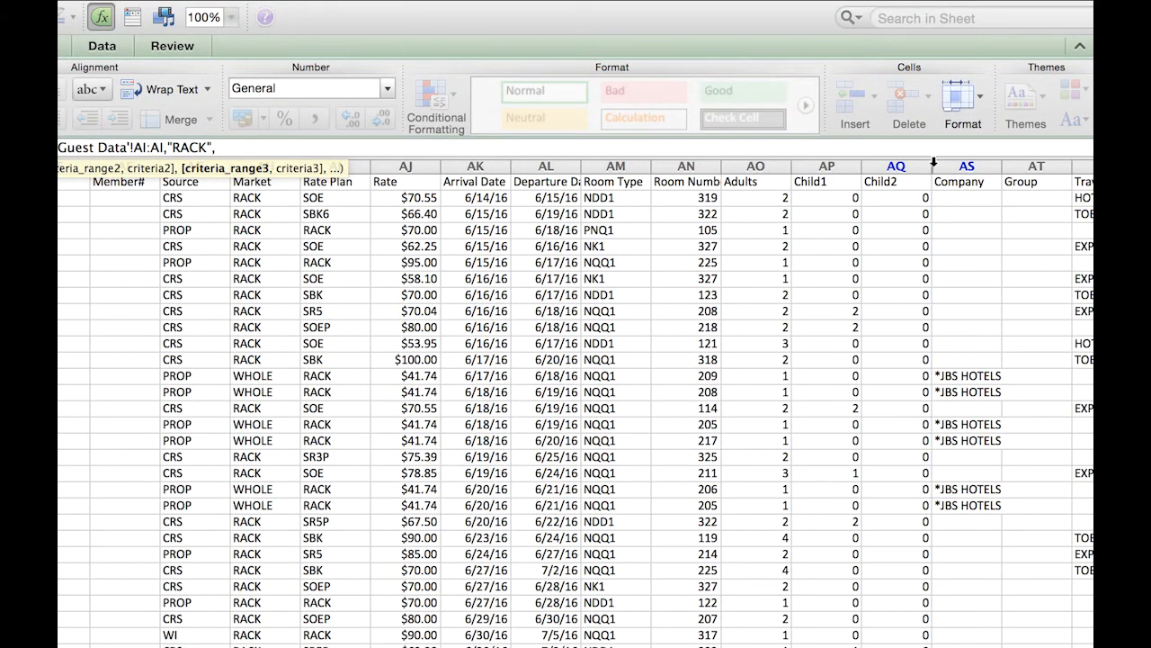
- Add the Guest Data Company column (AS:AS) with the criterion "<>"&"*" as the formula's third condition
left_click(983, 168)
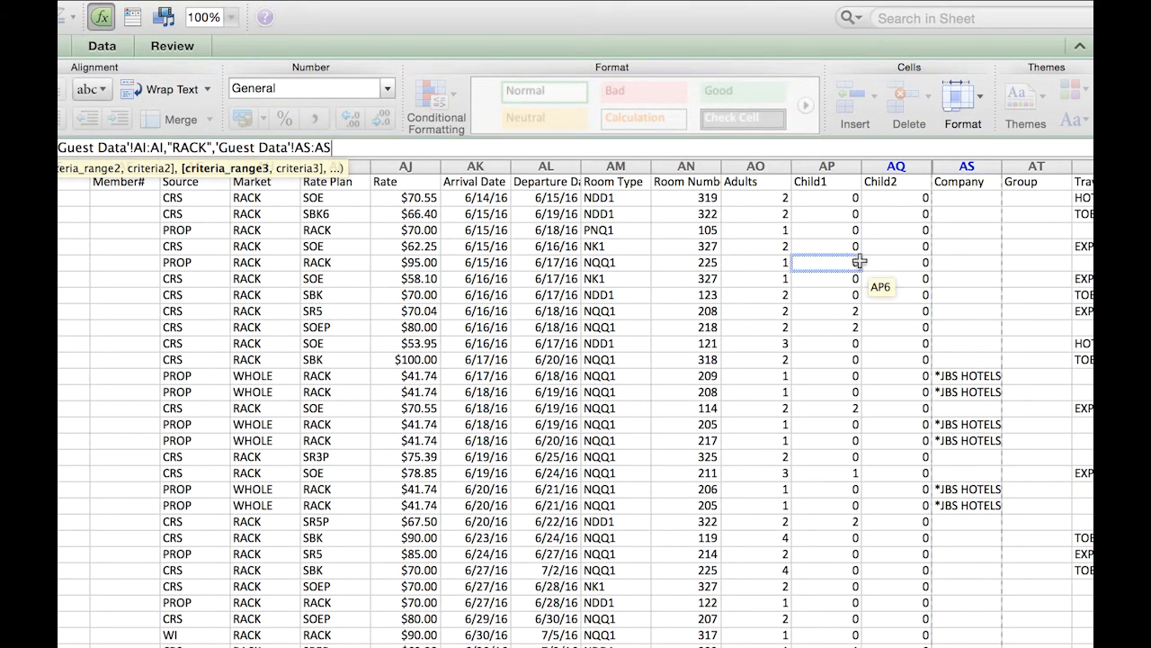
type(",")
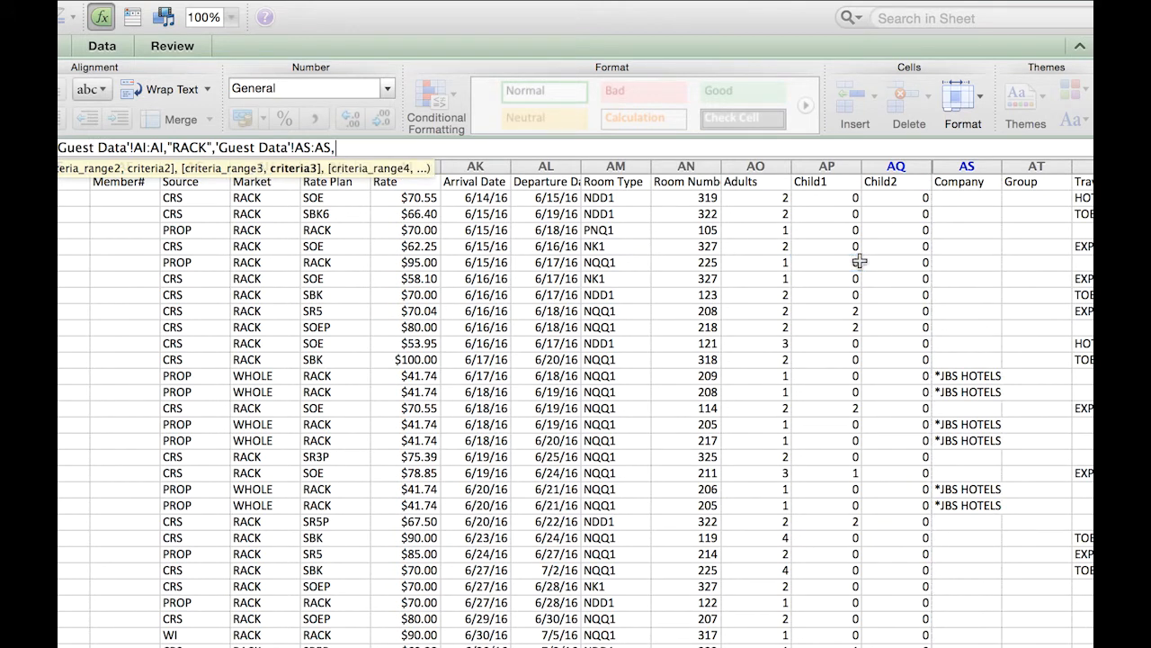
type("\"55\",")
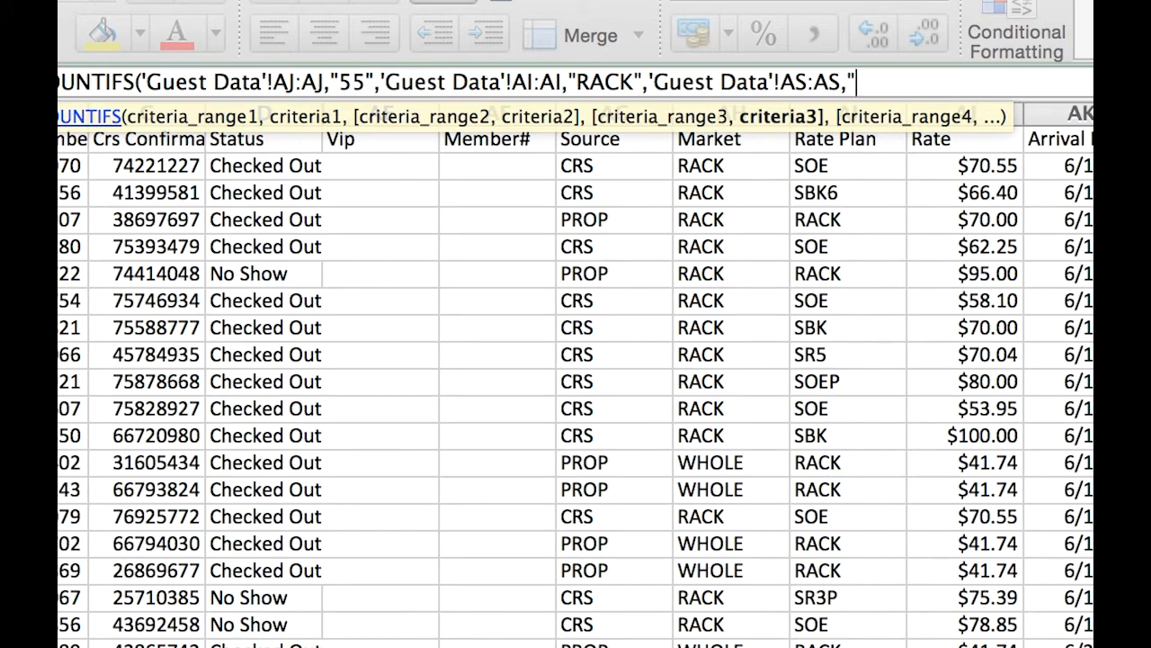
type("<>")
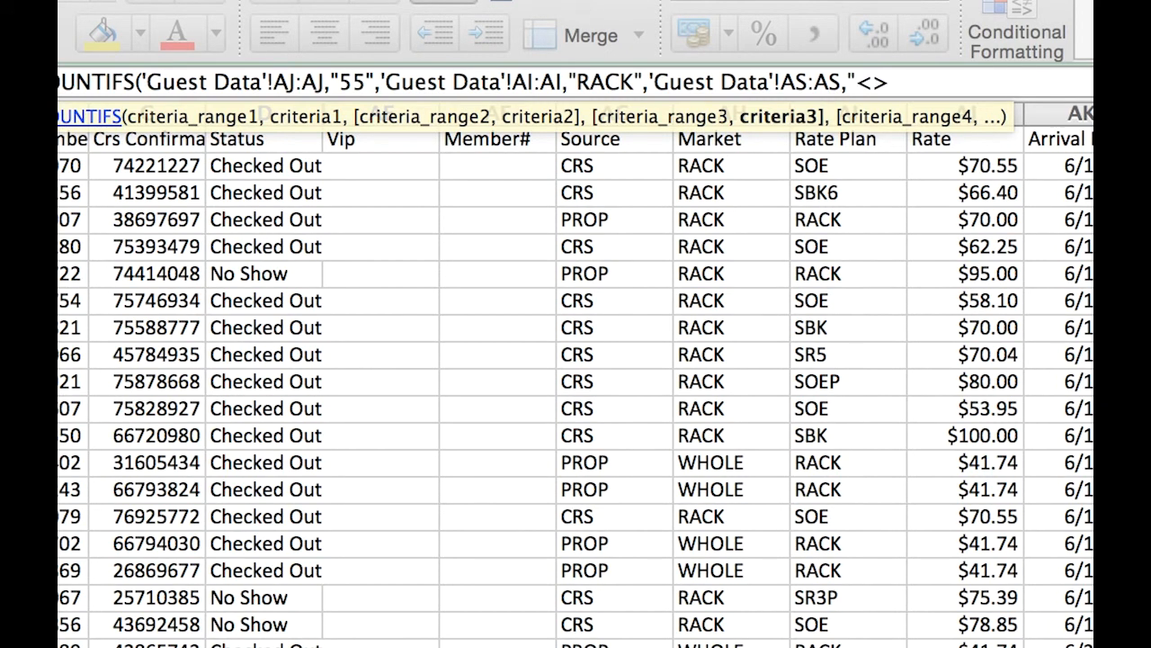
type("\"&\"*\"")
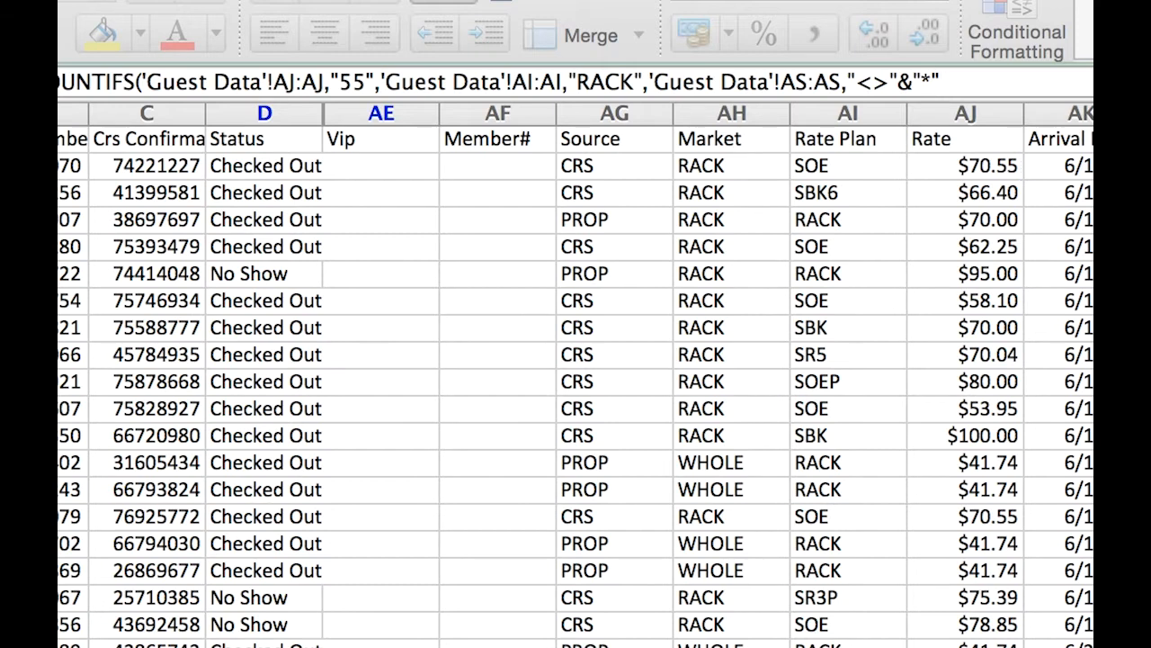
- Examine the parts of the "<>"&"*" criterion in the COUNTIFS formula
left_click_drag(860, 87, 891, 87)
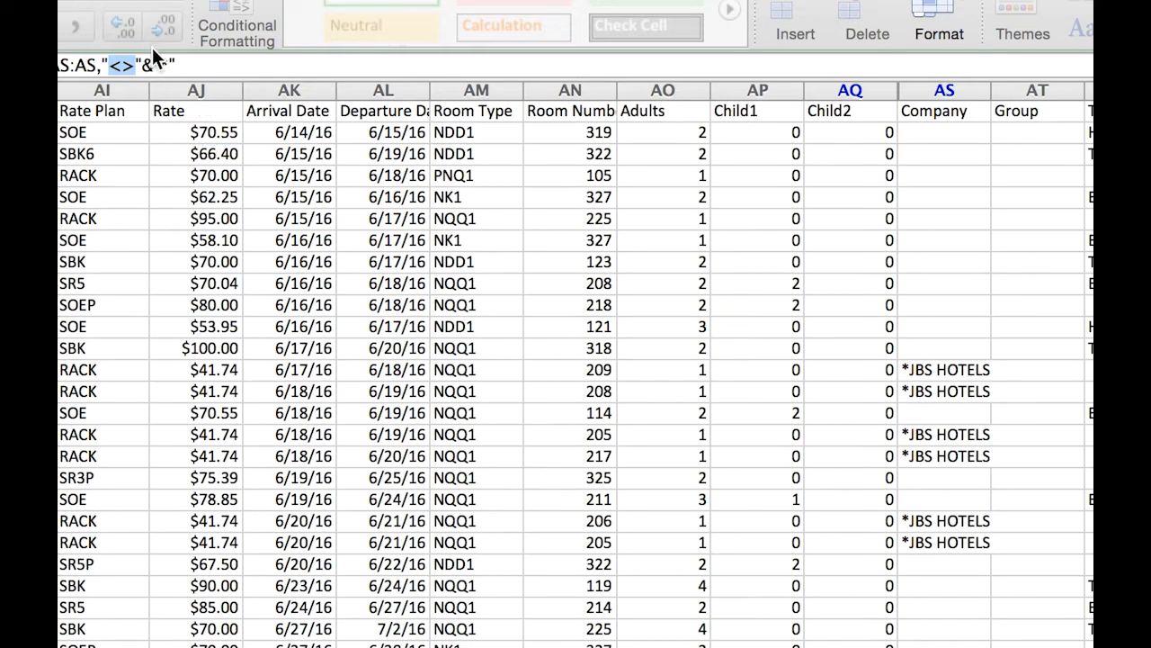
left_click_drag(155, 63, 173, 63)
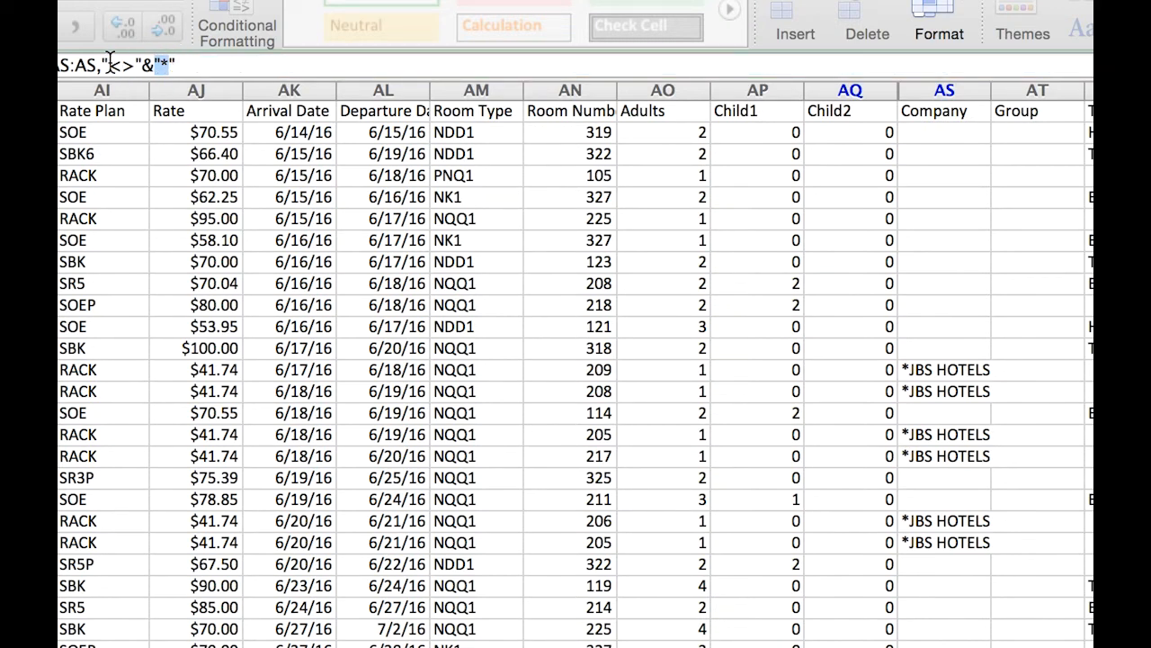
left_click_drag(101, 63, 171, 63)
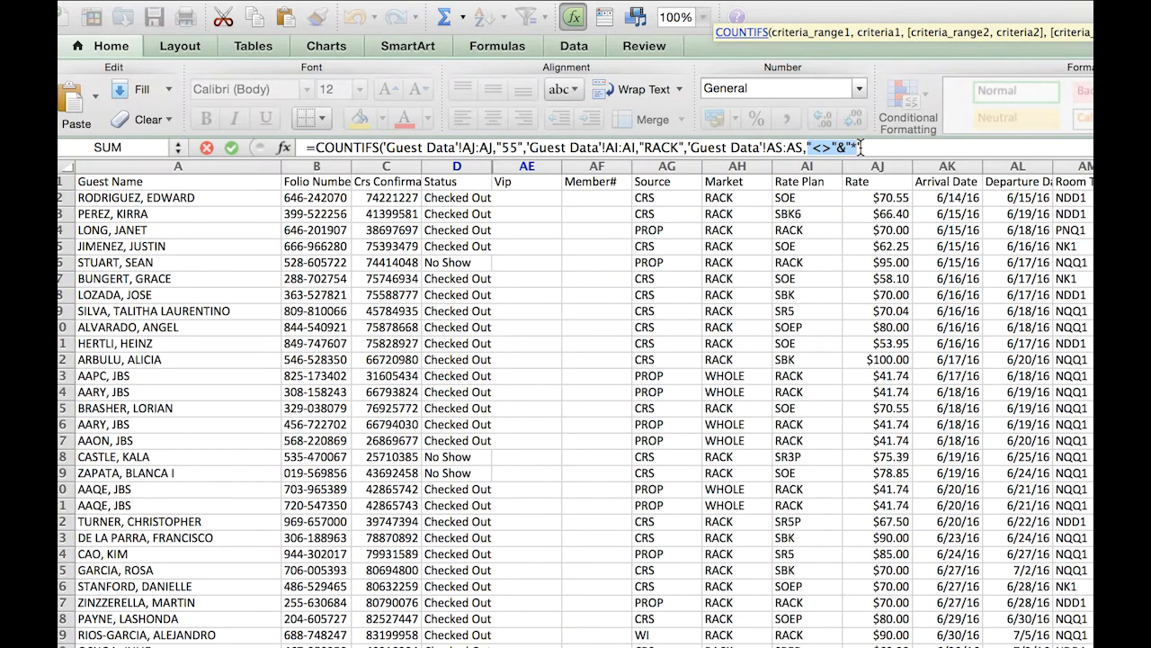
left_click_drag(766, 147, 807, 144)
- Complete the COUNTIFS formula in M3 with Guest Data column A:A matched to cell G3 of Accounting Data 2.0
left_click(866, 147)
type(",")
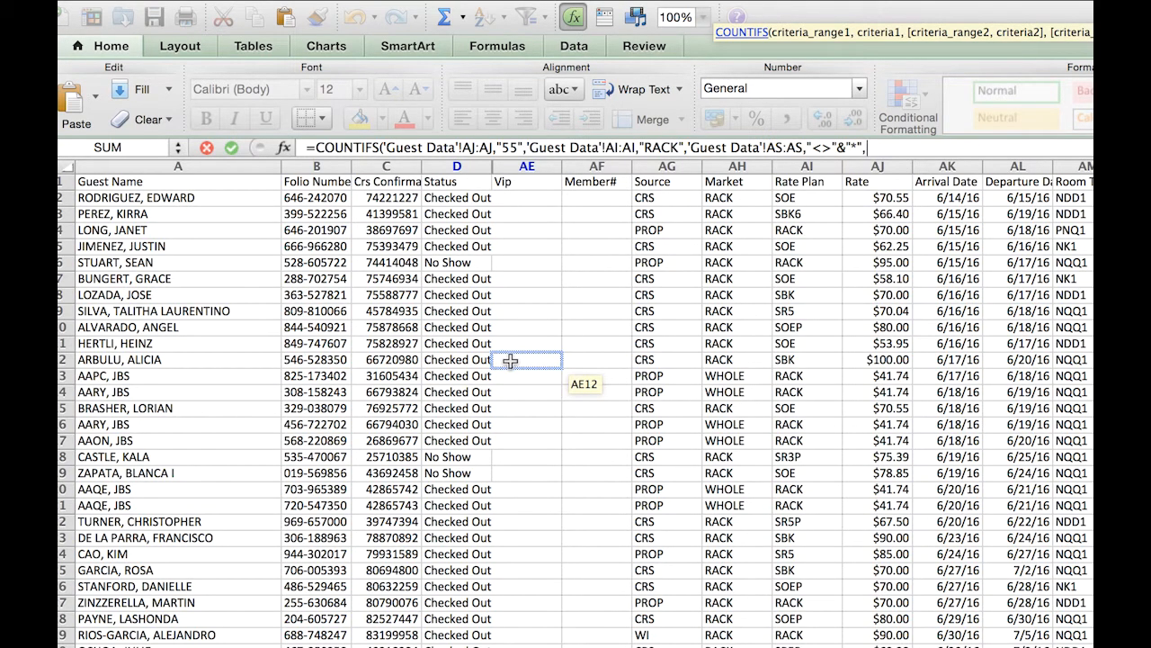
left_click(227, 164)
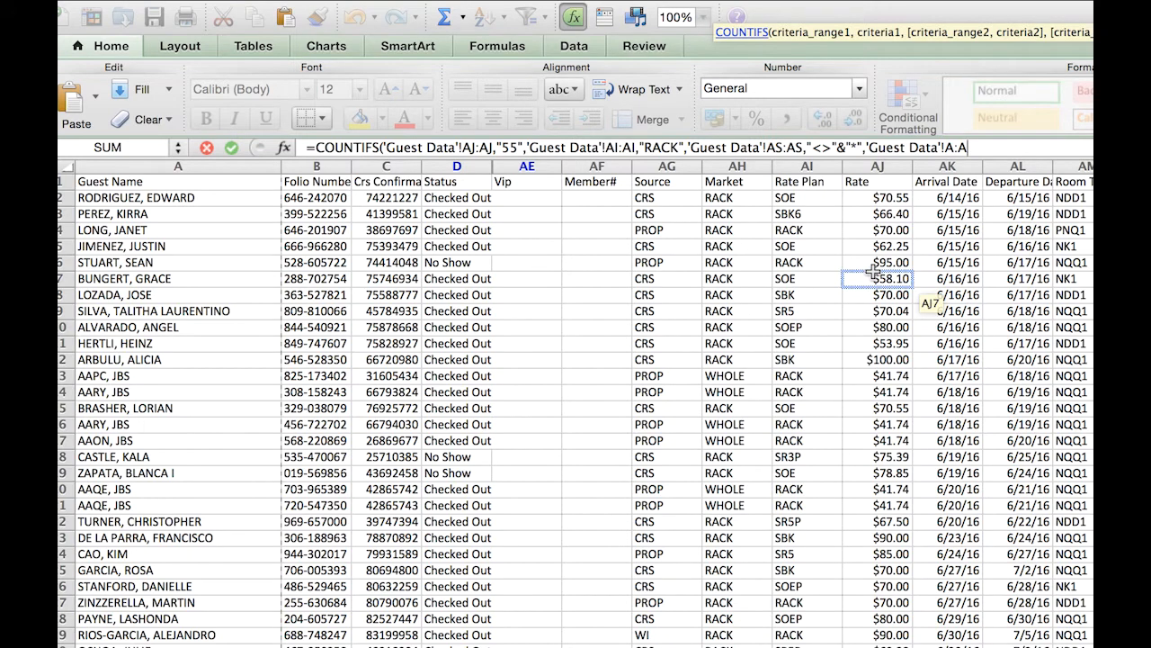
type(",'Accounting Data 2.0'!")
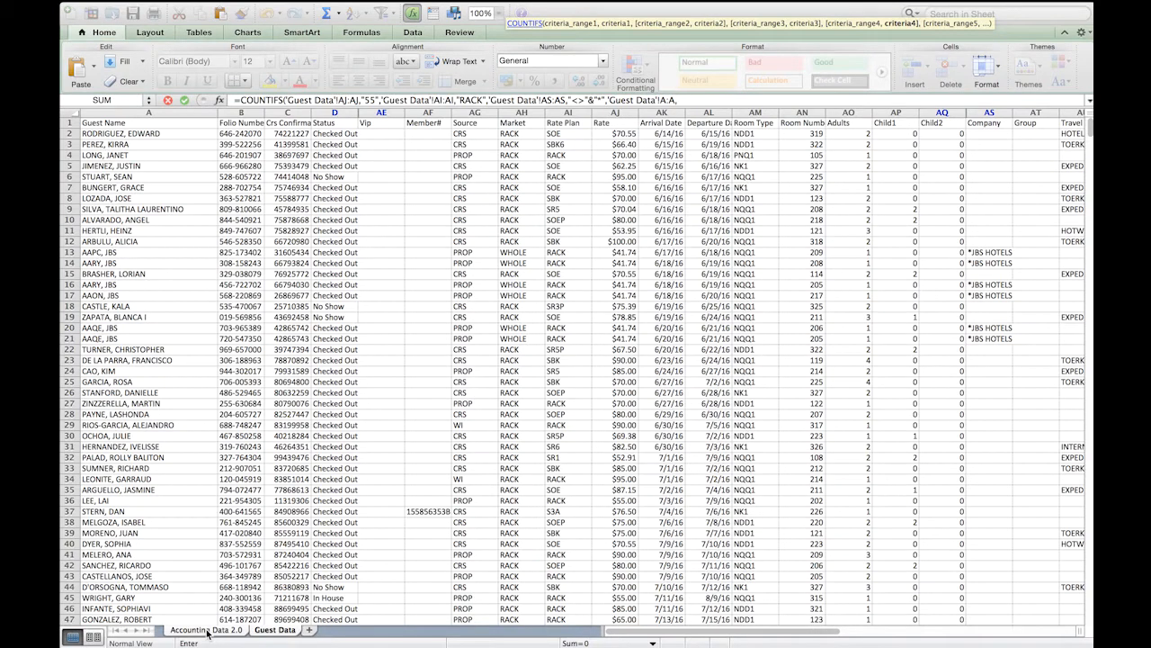
left_click(207, 630)
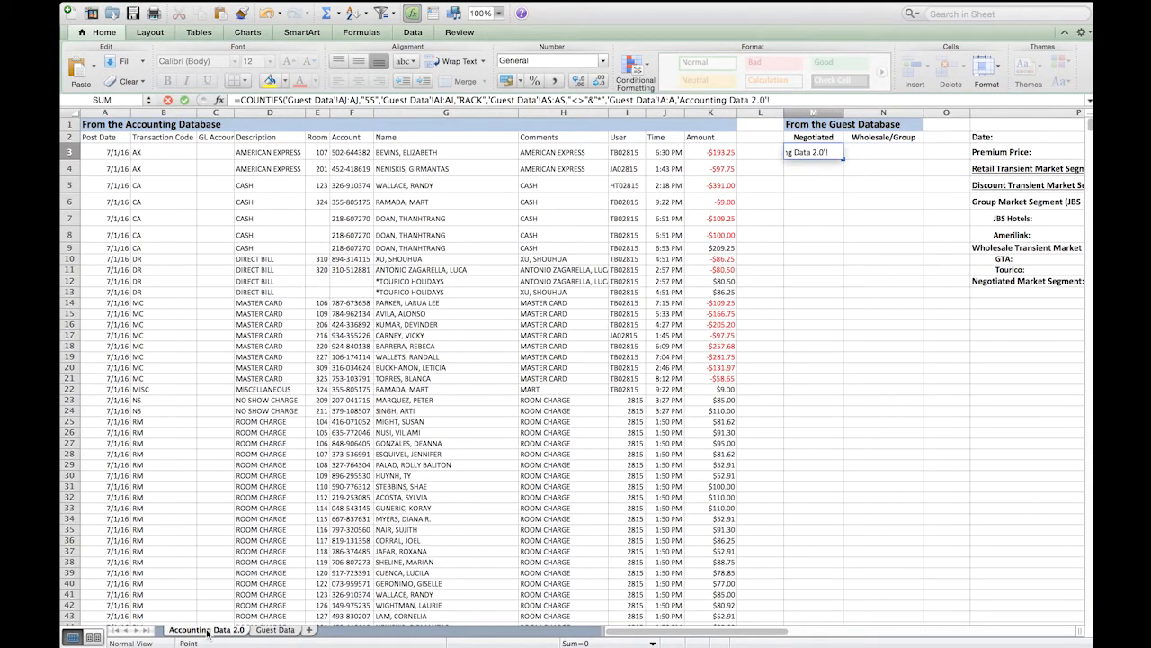
left_click(399, 155)
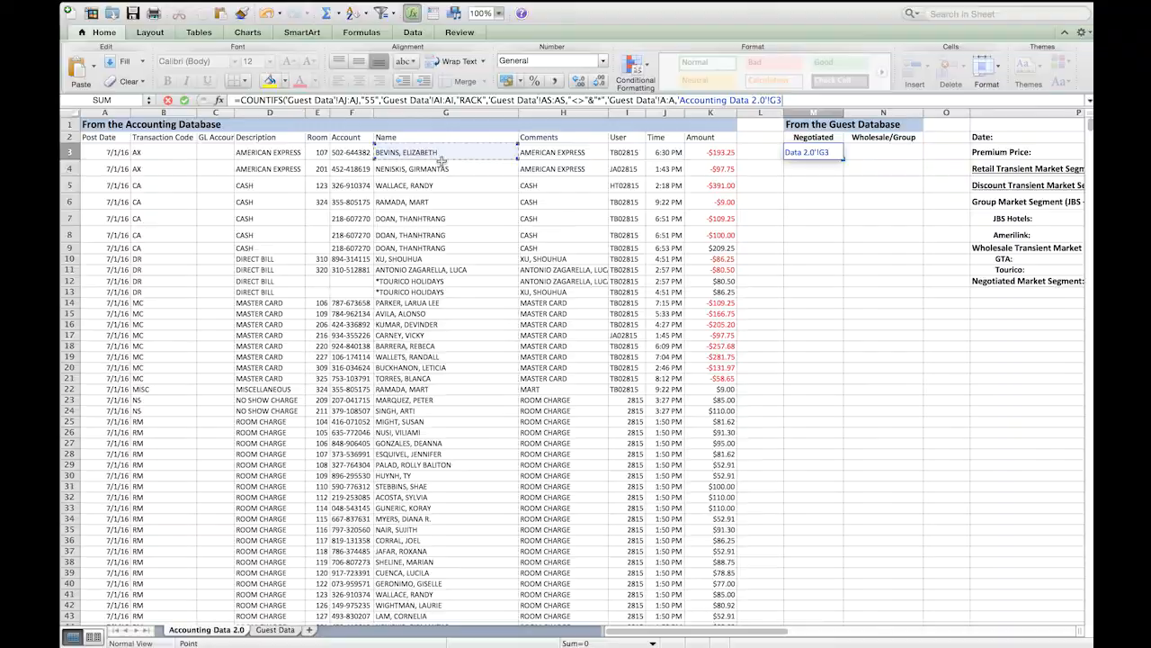
type(")")
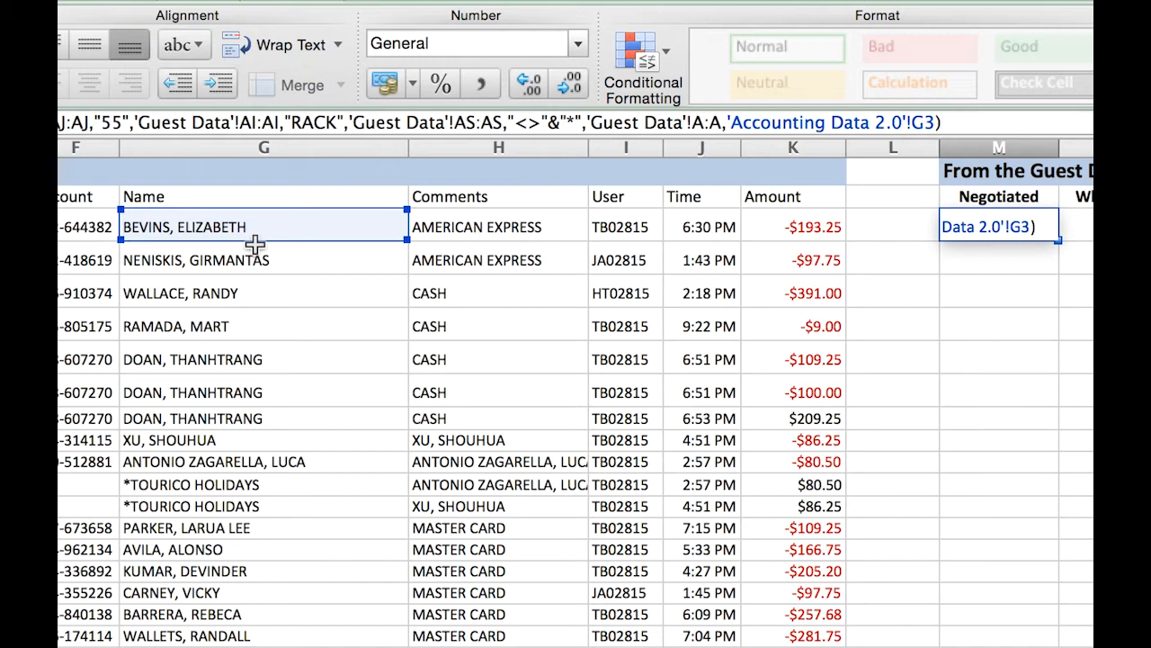
key("Return")
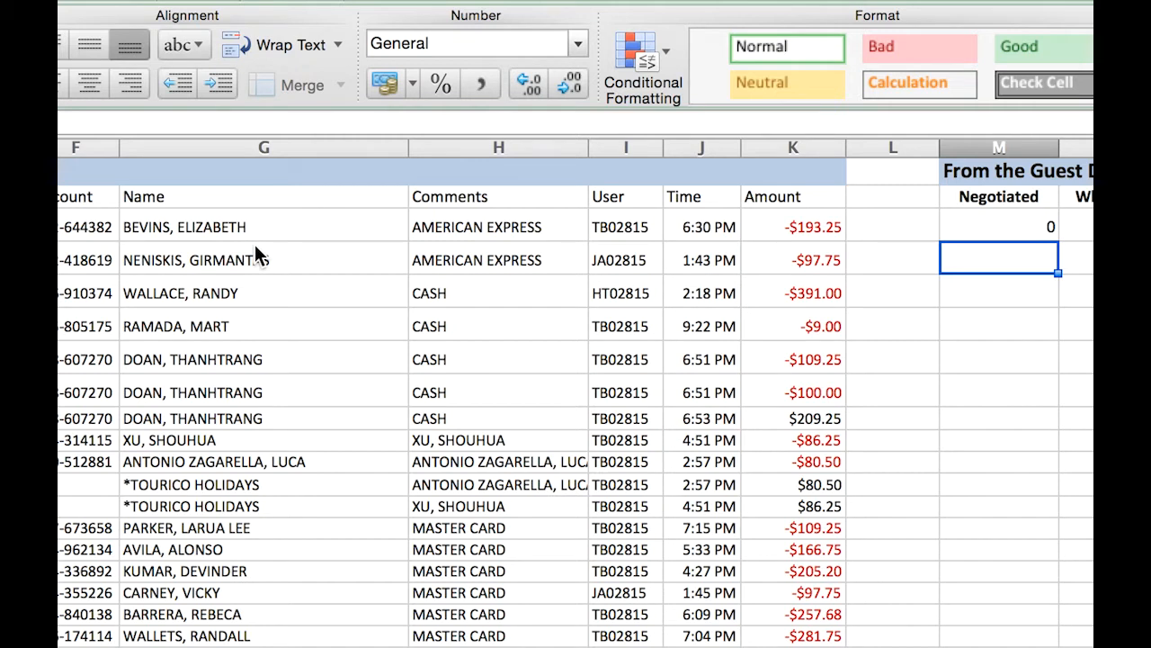
key("Up")
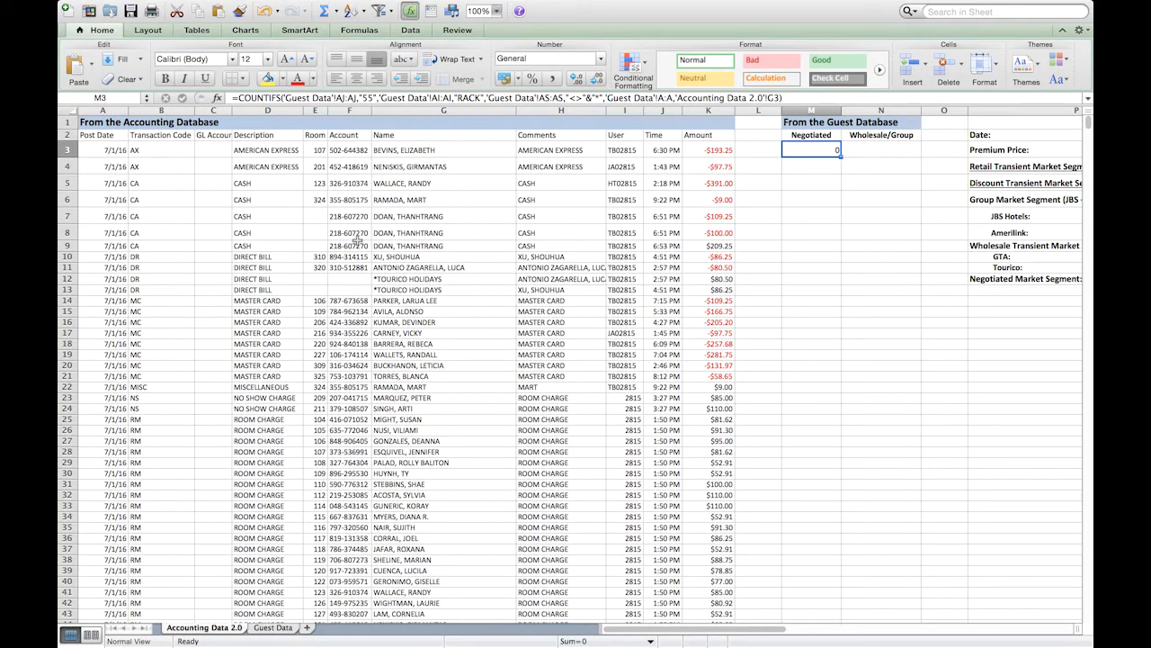
- Review the company names in the Guest Data Company column's filter list and its entries in AS13:AS33
left_click(870, 150)
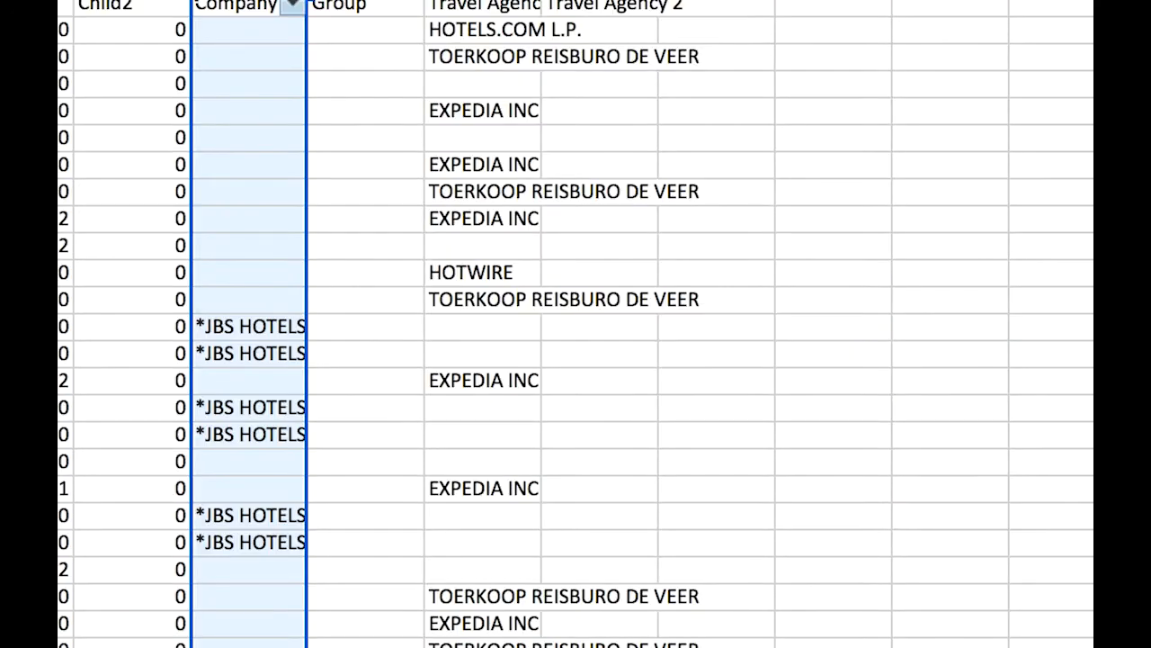
left_click(242, 57)
left_click(292, 6)
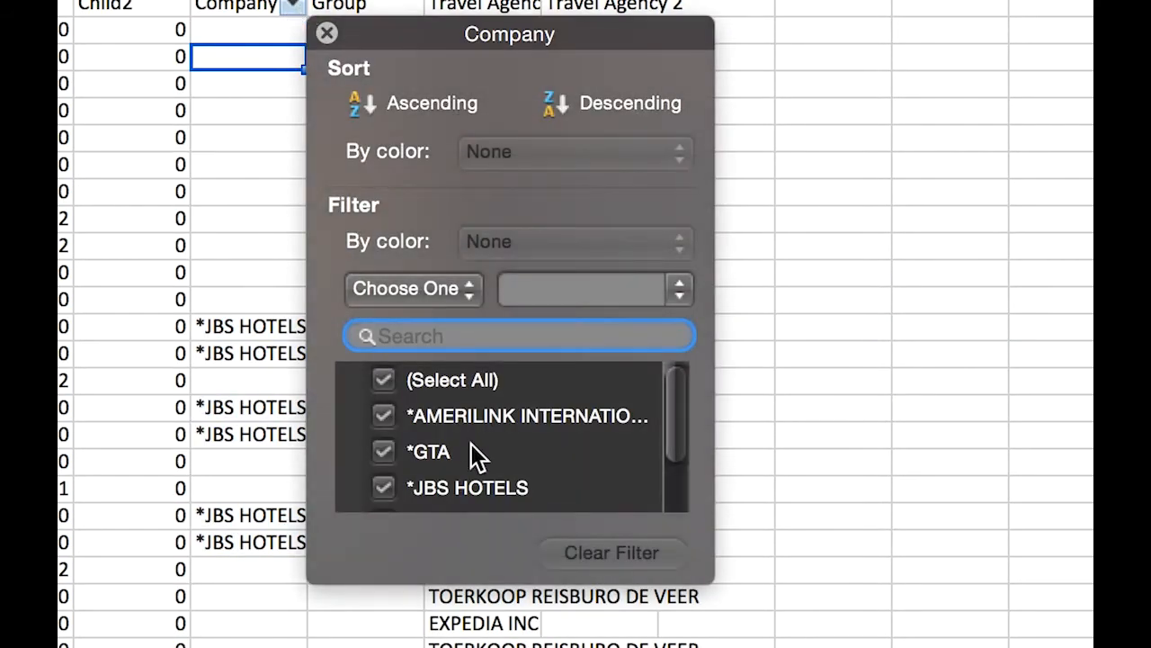
scroll(471, 443, "down", 2)
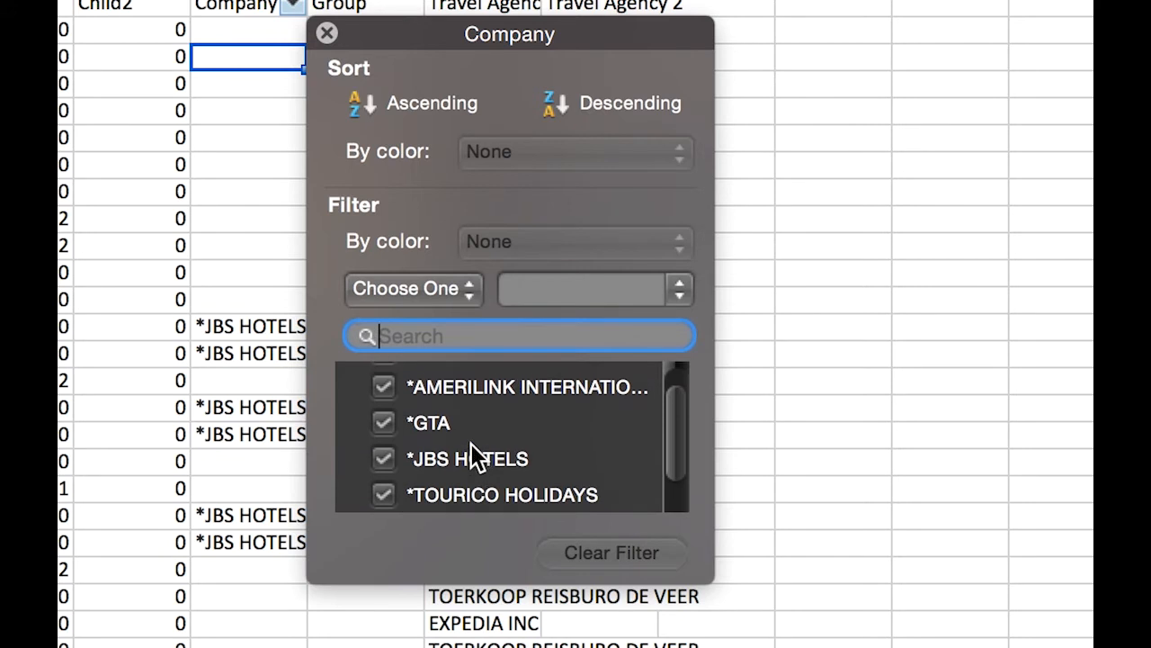
scroll(471, 444, "down", 1)
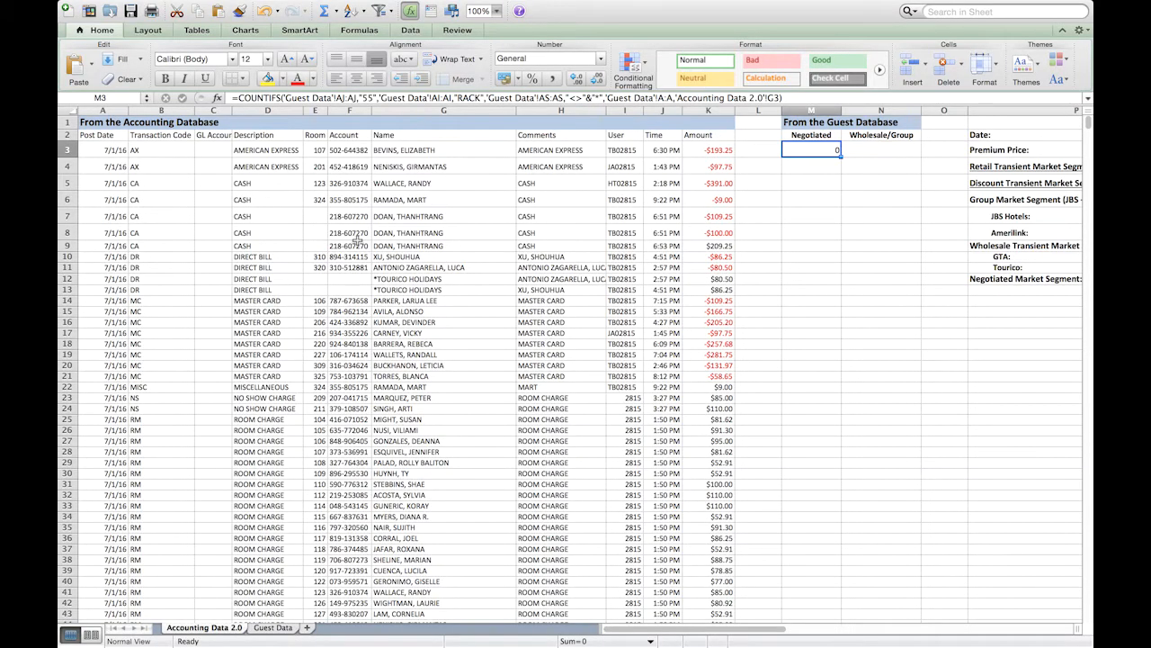
left_click(870, 151)
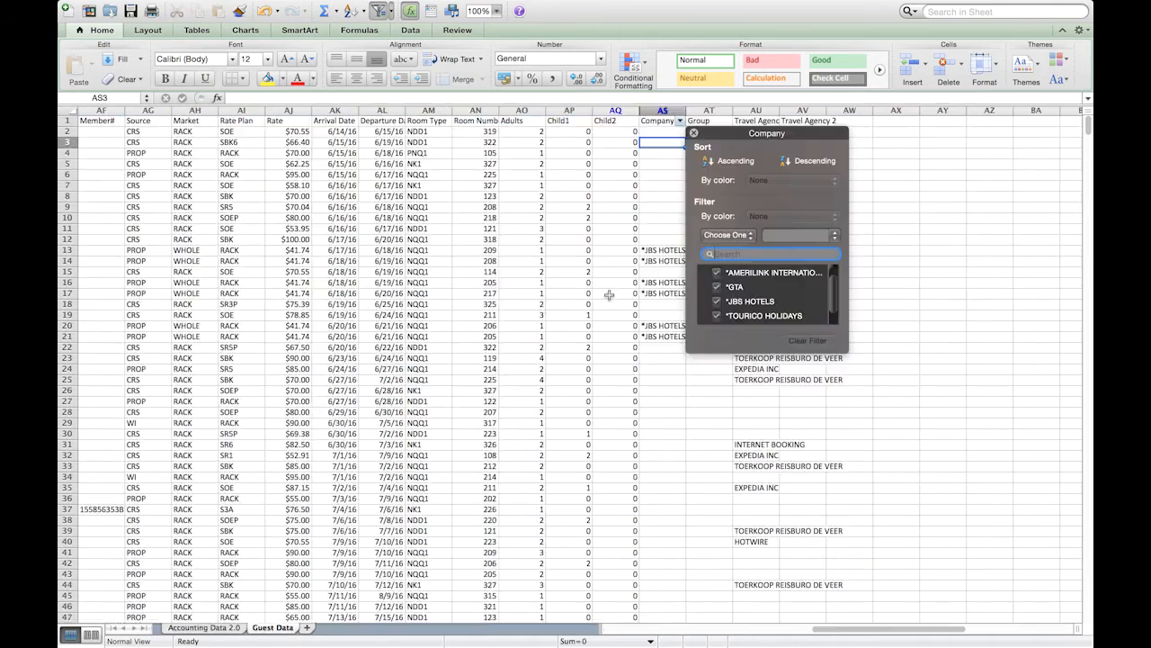
left_click(610, 295)
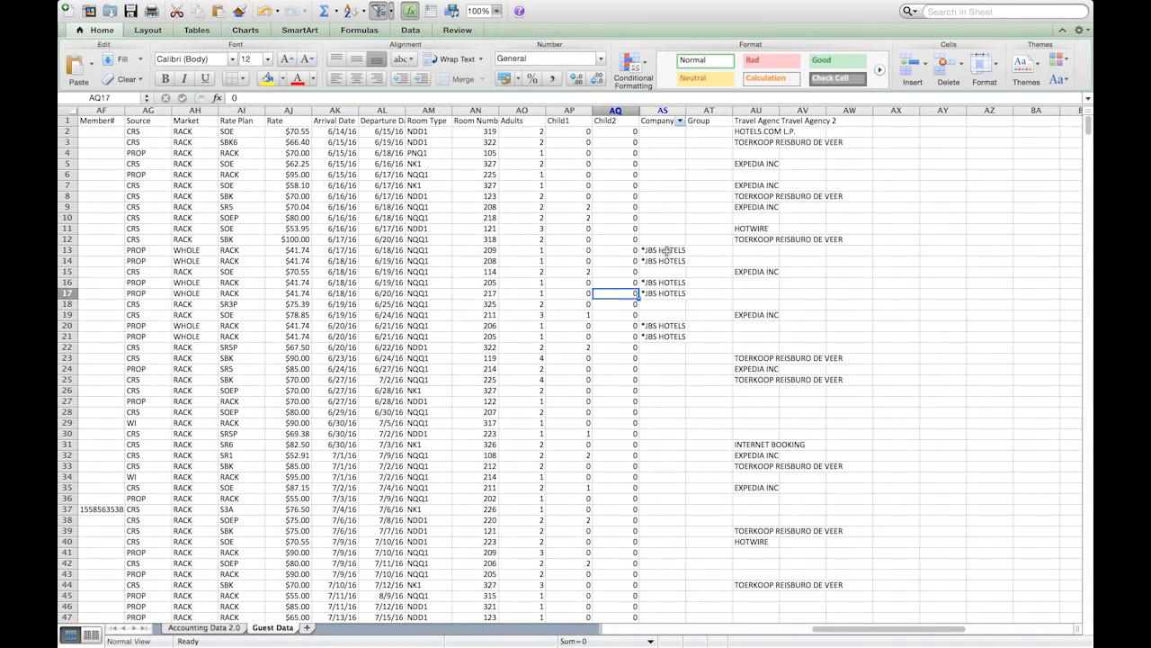
left_click_drag(666, 250, 666, 464)
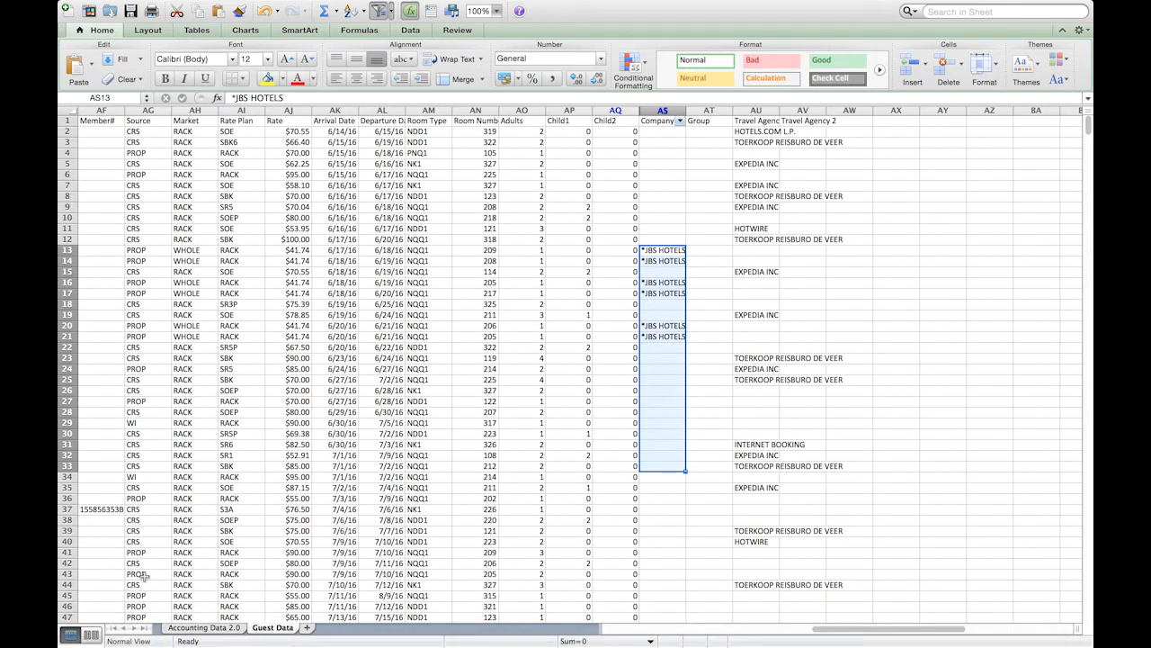
left_click(187, 630)
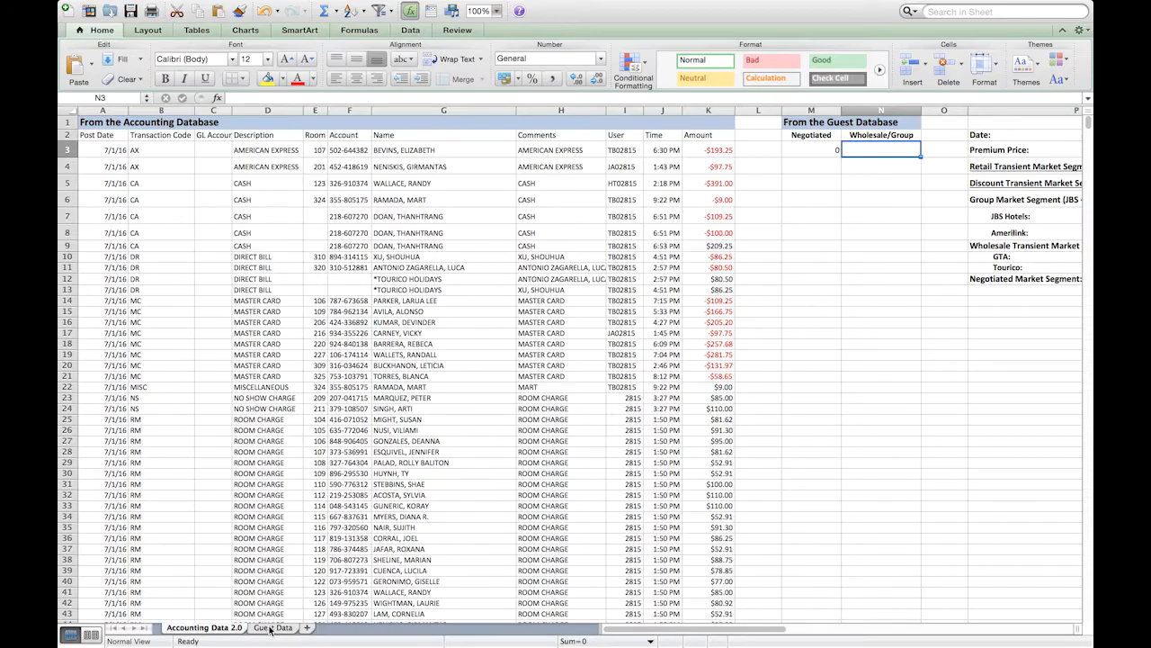
- Look at the guest names on the Guest Data sheet and select the Name column G on Accounting Data 2.0
left_click(272, 627)
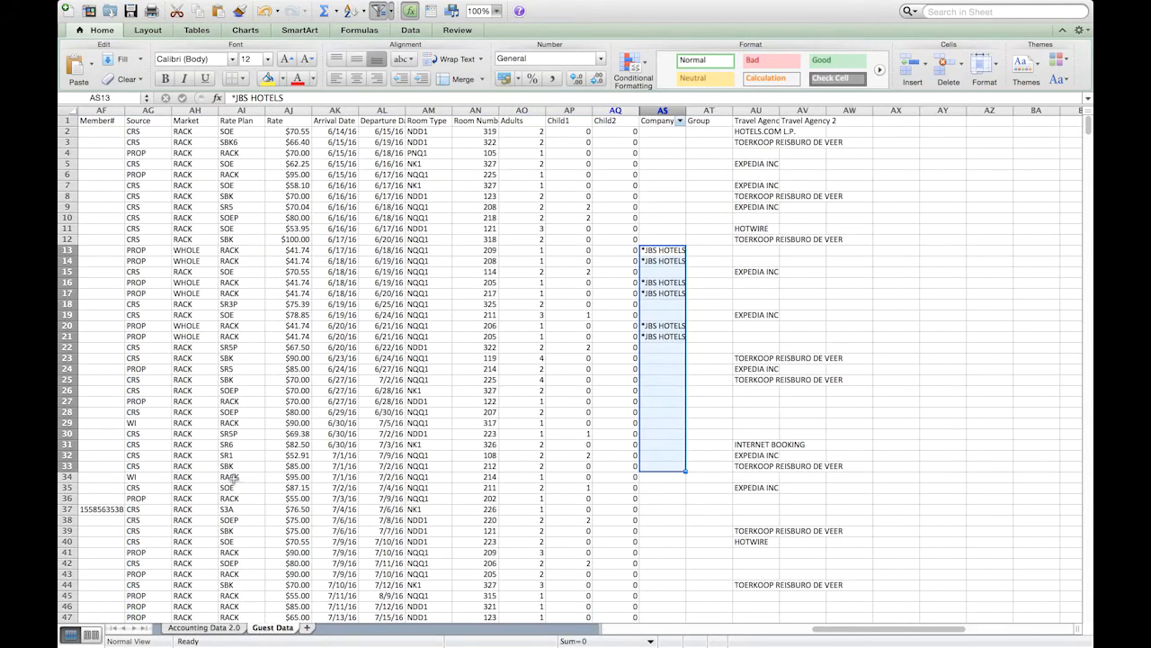
left_click(241, 421)
scroll(241, 419, "left", 10)
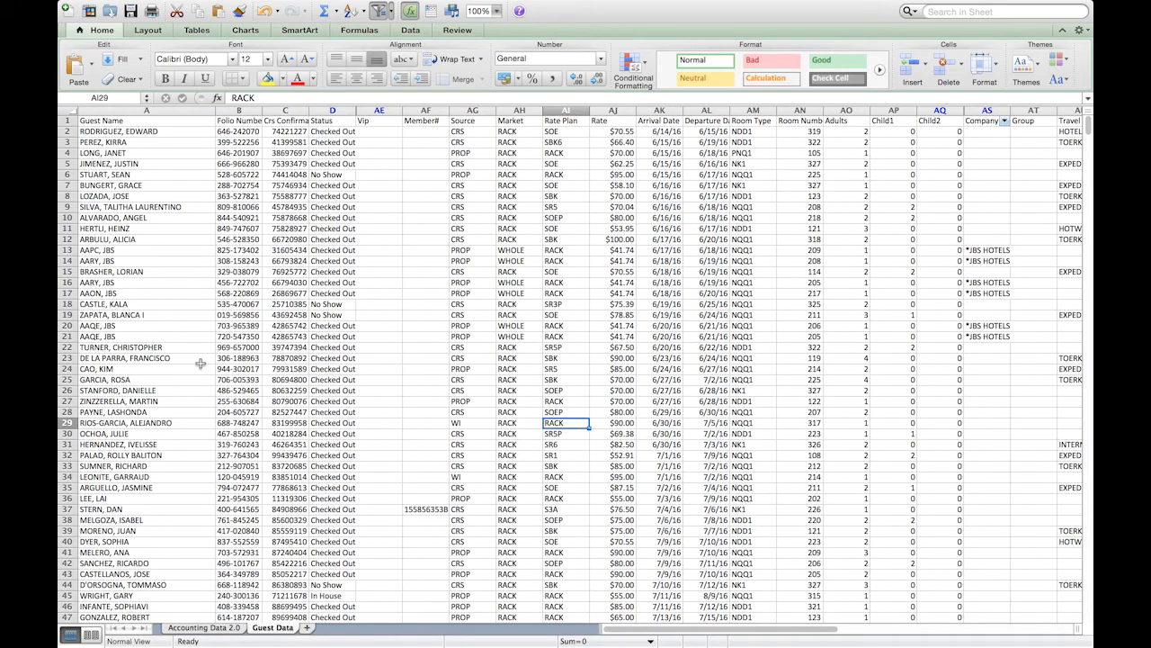
left_click(222, 629)
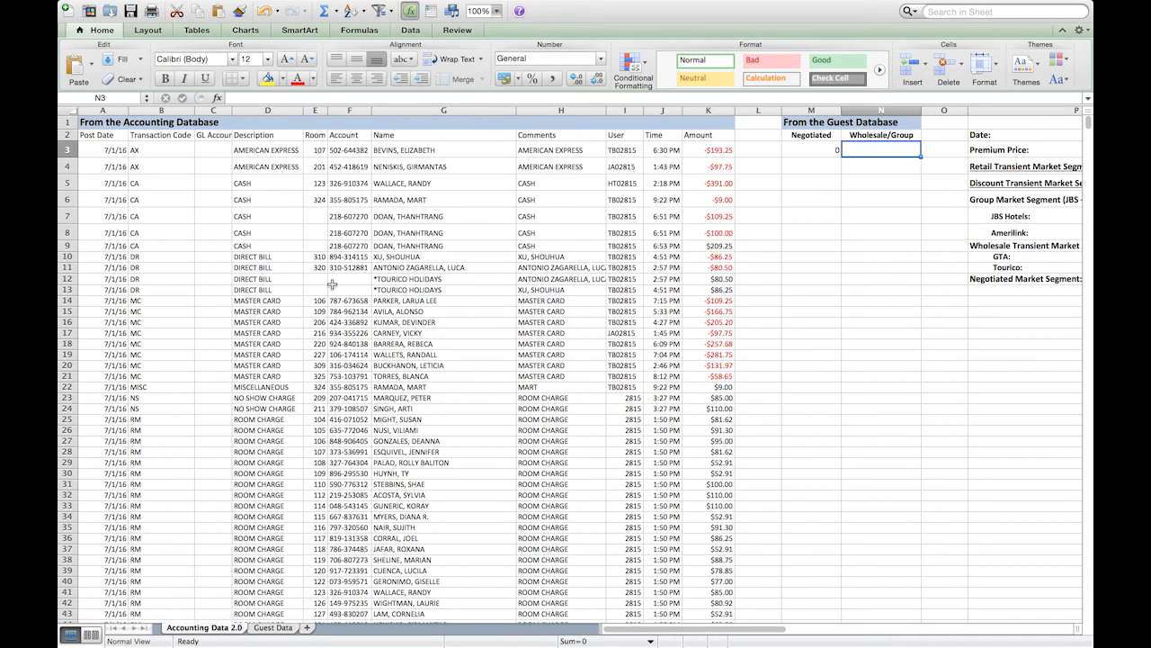
left_click(443, 110)
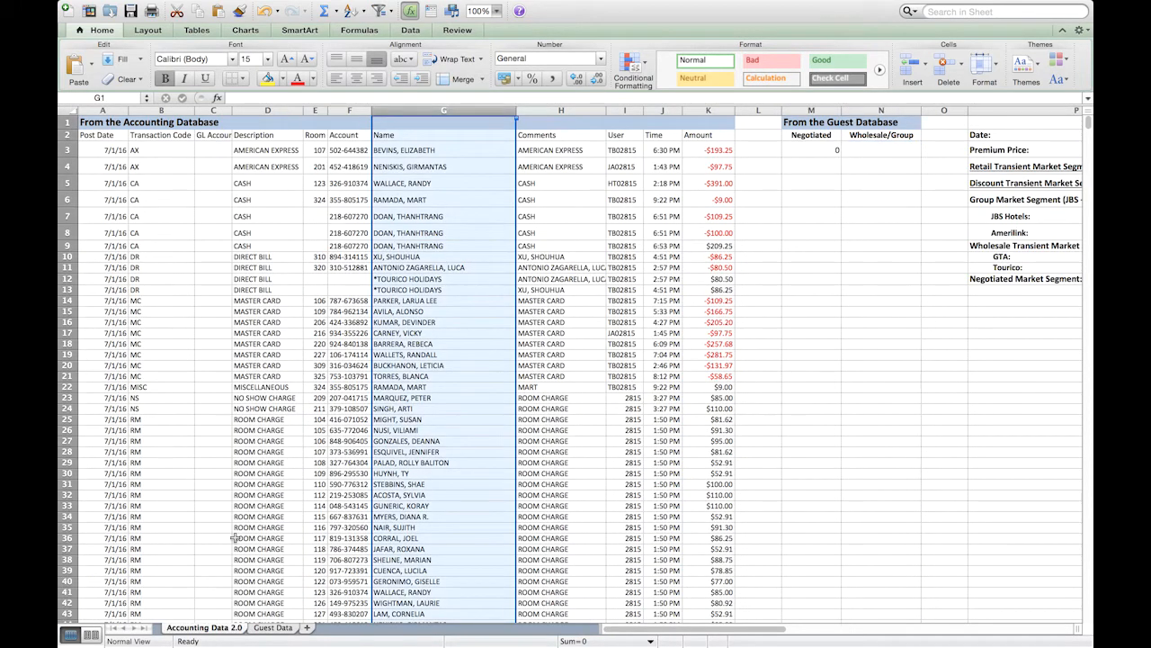
- Look at the Guest Name column A on the Guest Data sheet and return to Accounting Data 2.0
left_click(275, 628)
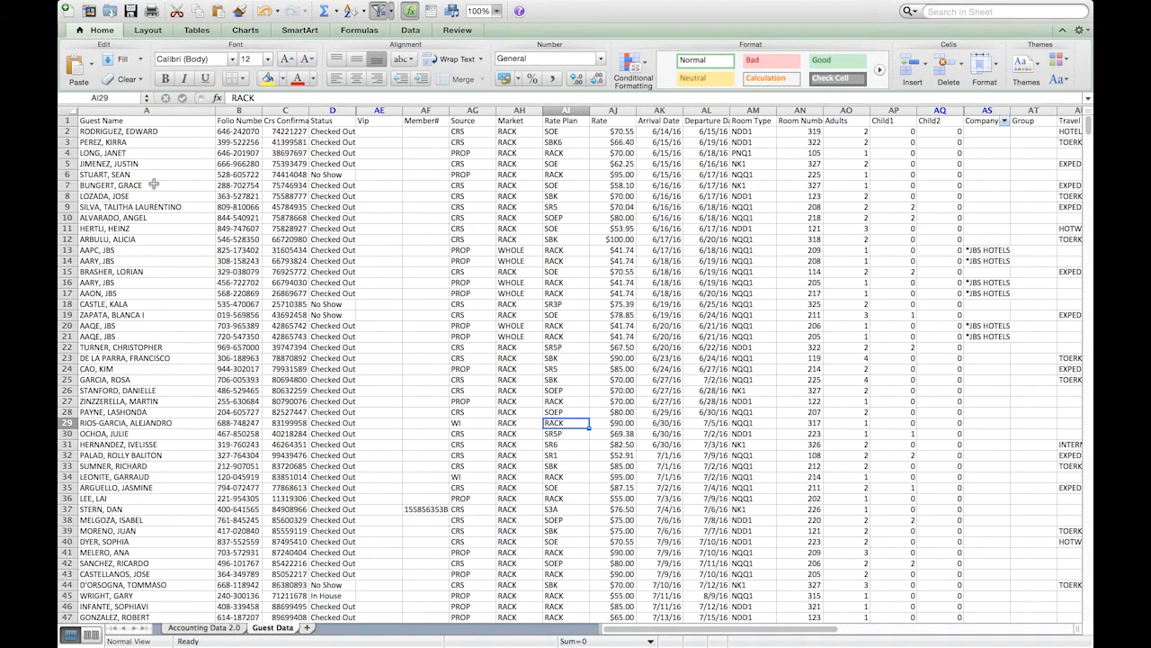
left_click(157, 107)
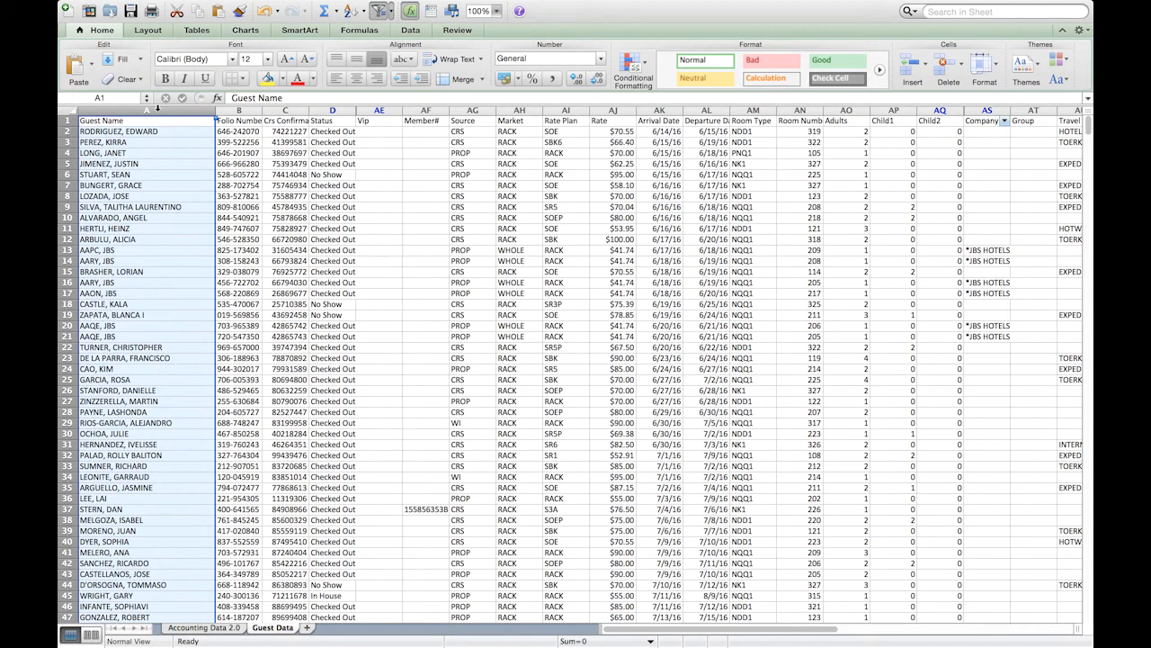
left_click(203, 629)
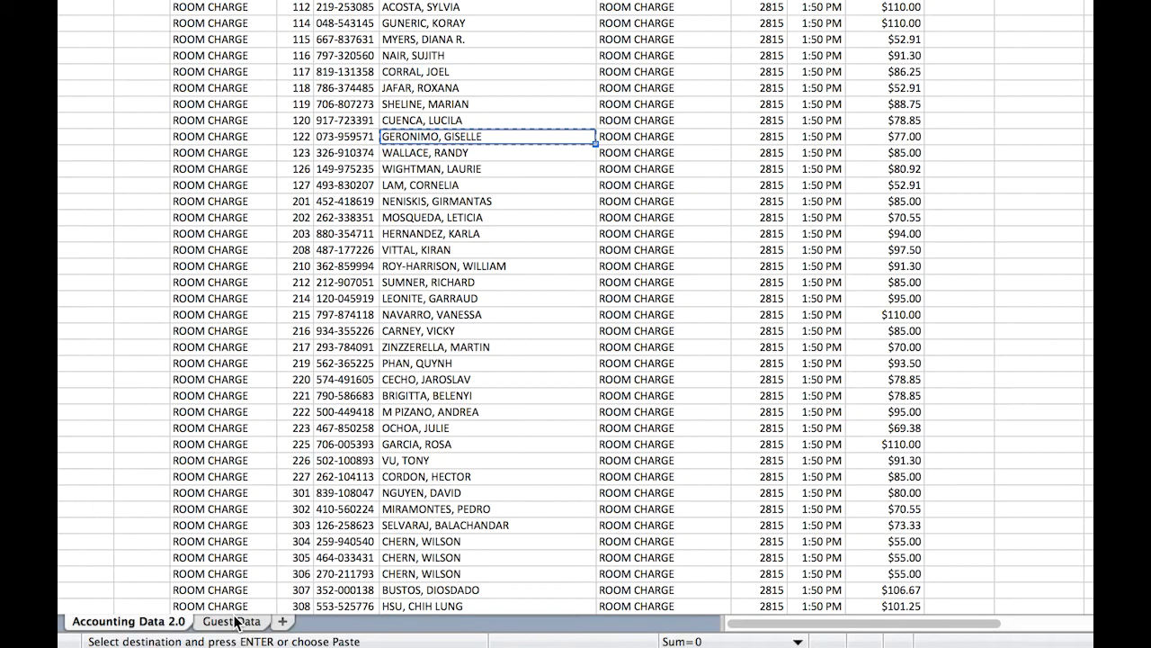
- Find the copied guest name on the Guest Data sheet and go to that guest's Company entry in column AS
left_click(235, 621)
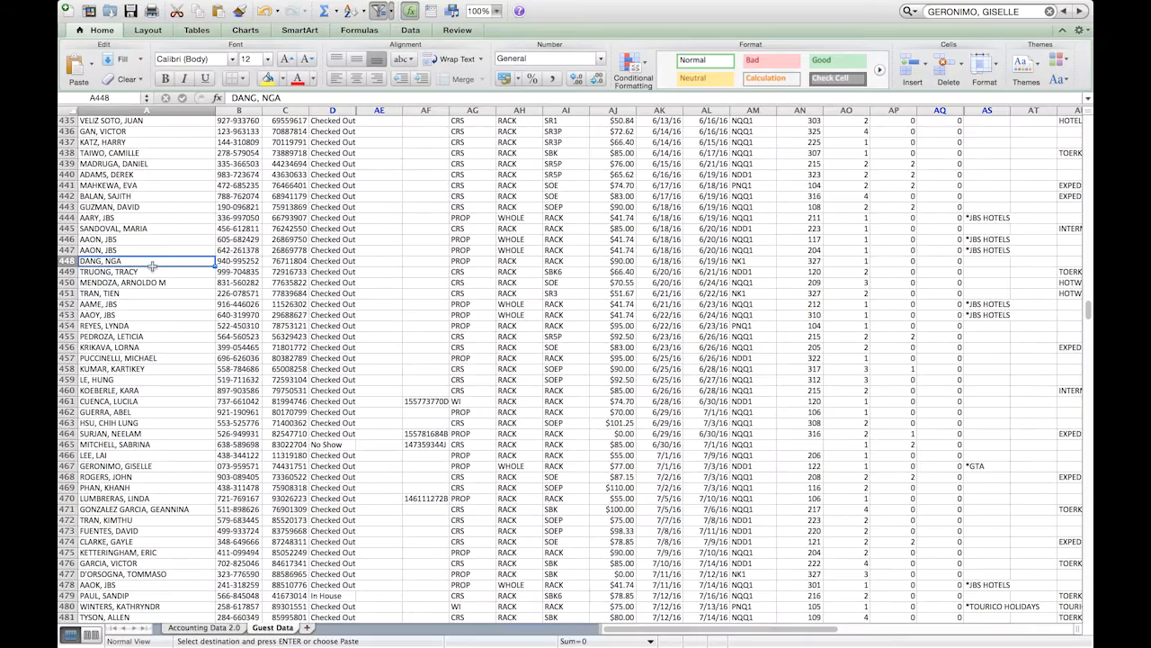
key("super+f")
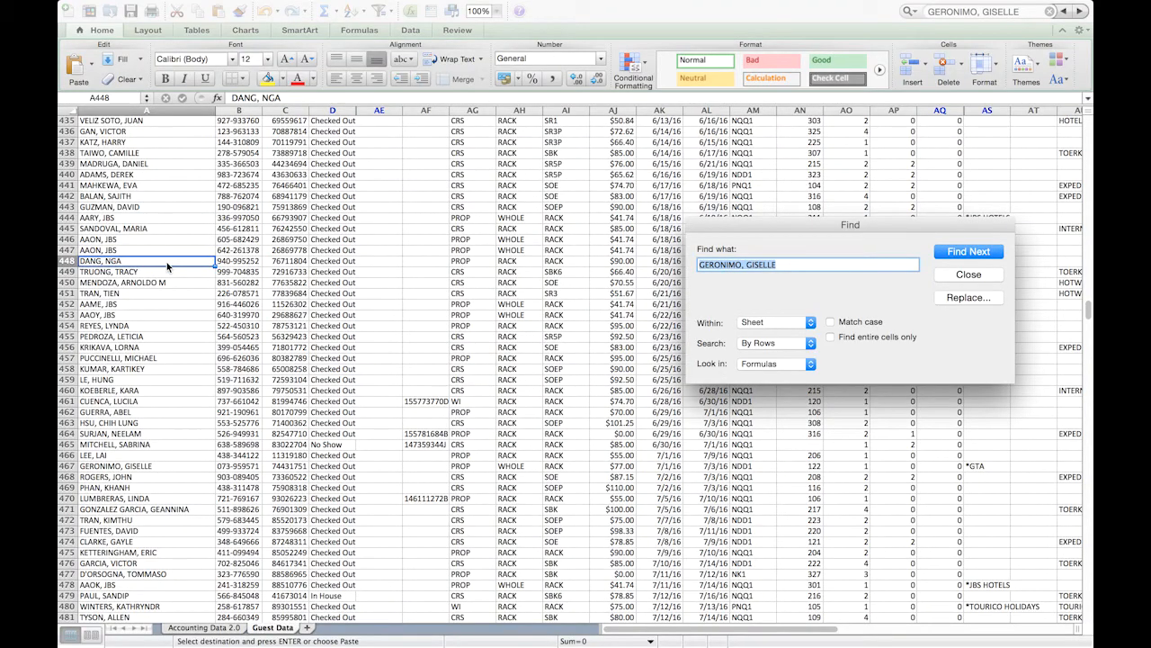
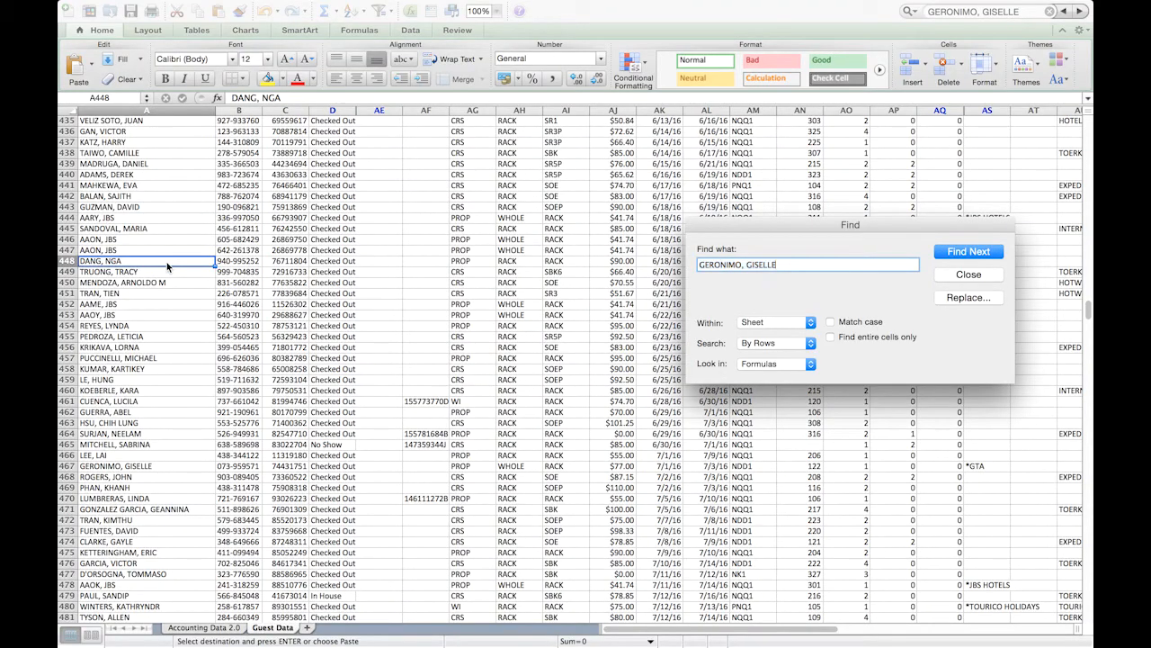
key("Return")
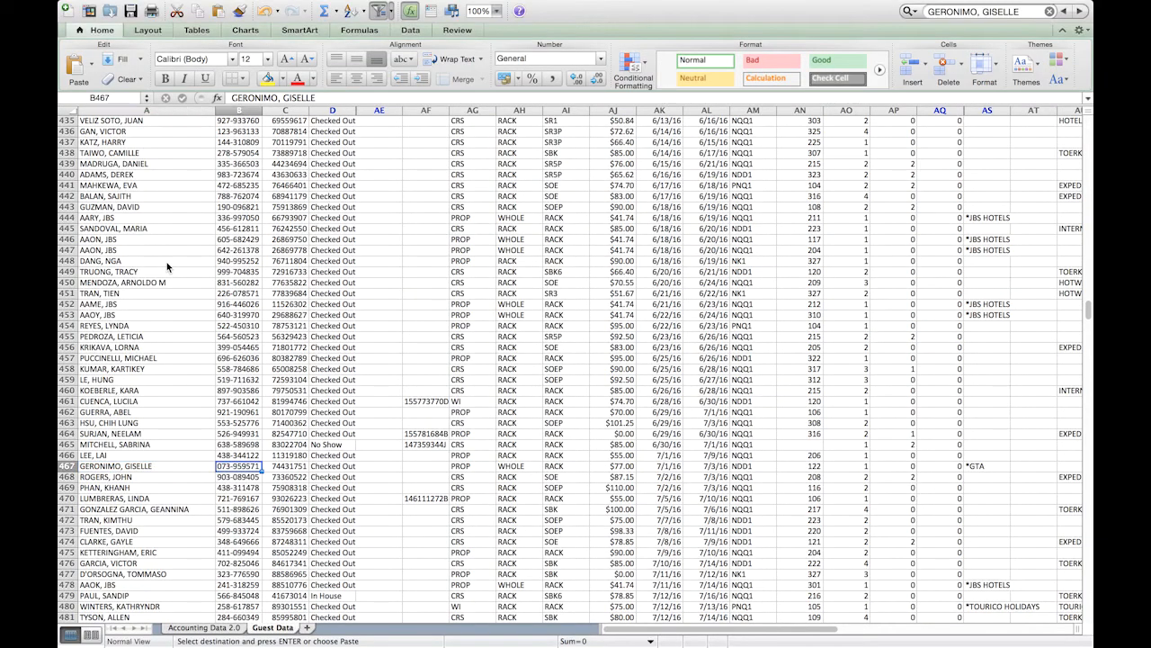
key("Right")
key("Right")
key("Right")
key("Right")
key("Right")
key("Right")
key("Right")
key("Right")
key("Right")
key("Right")
key("Right")
key("Right")
key("Right")
key("Right")
key("Right")
key("Right")
key("Right")
key("Right")
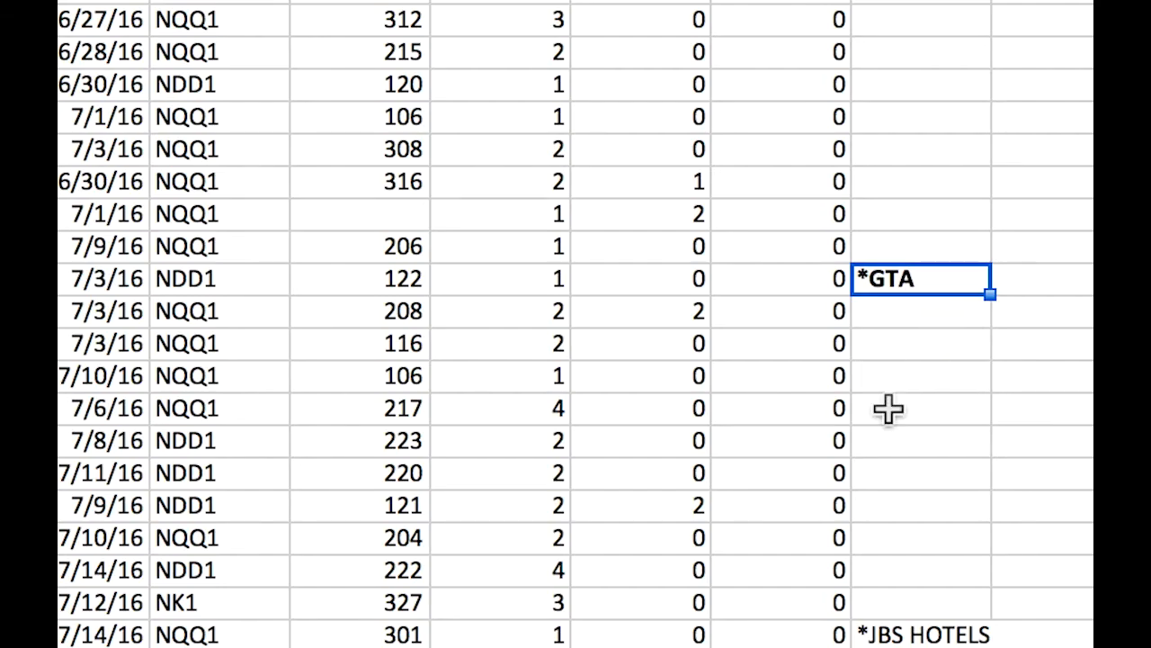
key("ctrl+b")
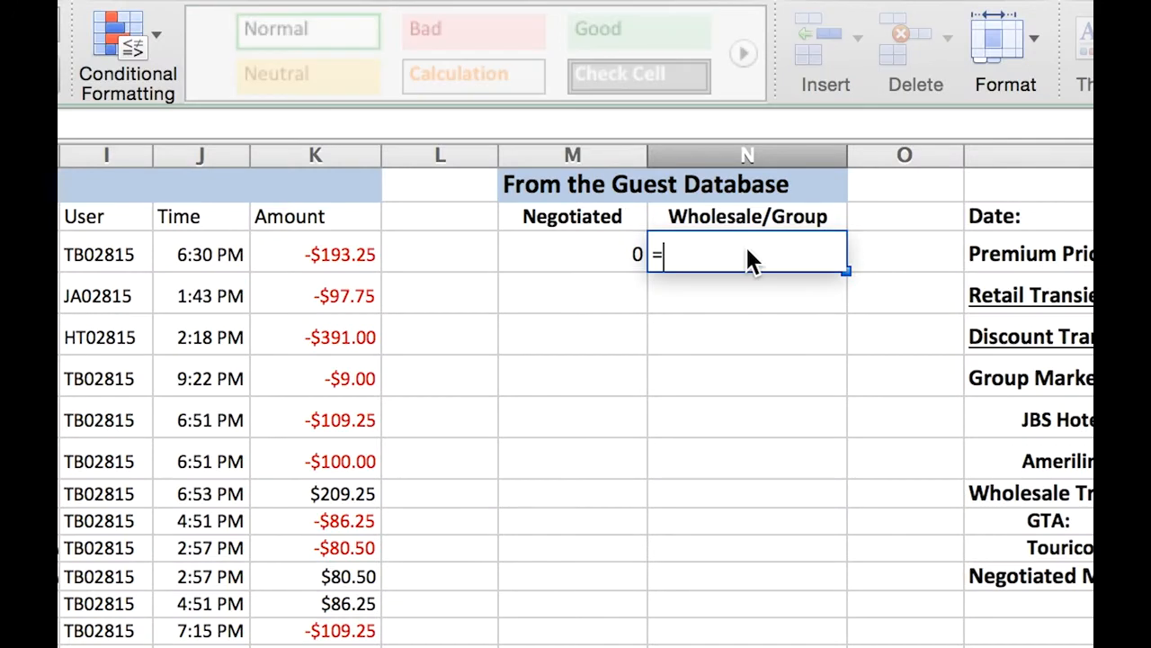
- Start a VLOOKUP formula in Wholesale/Group cell N3 with the guest name in G3 as the lookup value
type("vlookup")
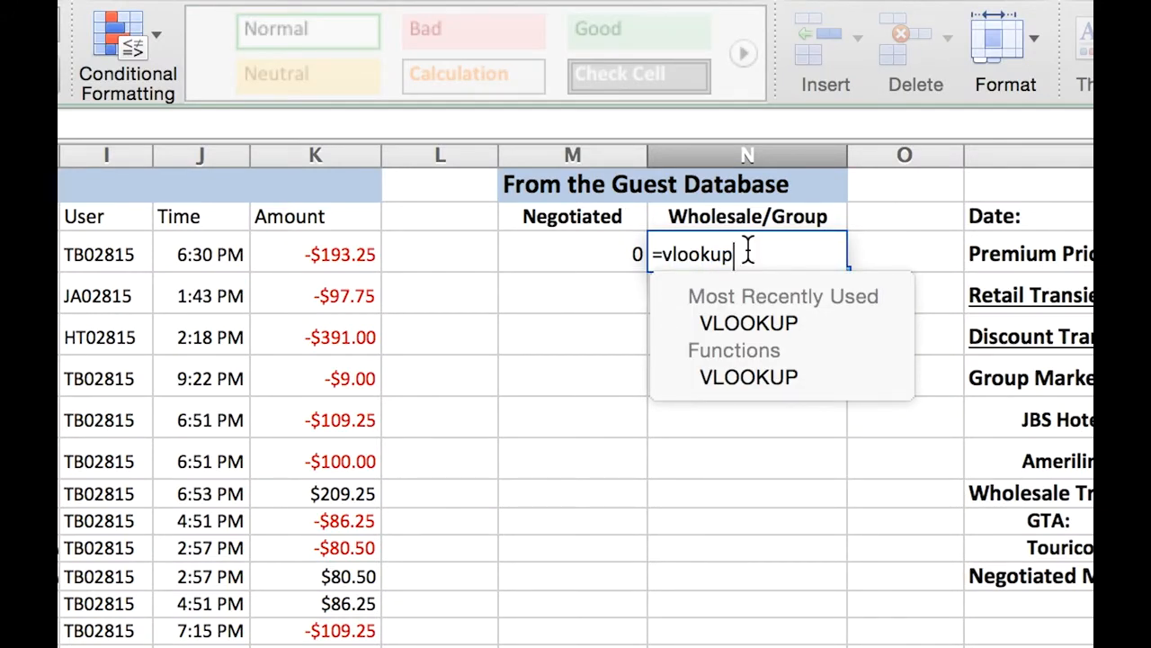
type("(")
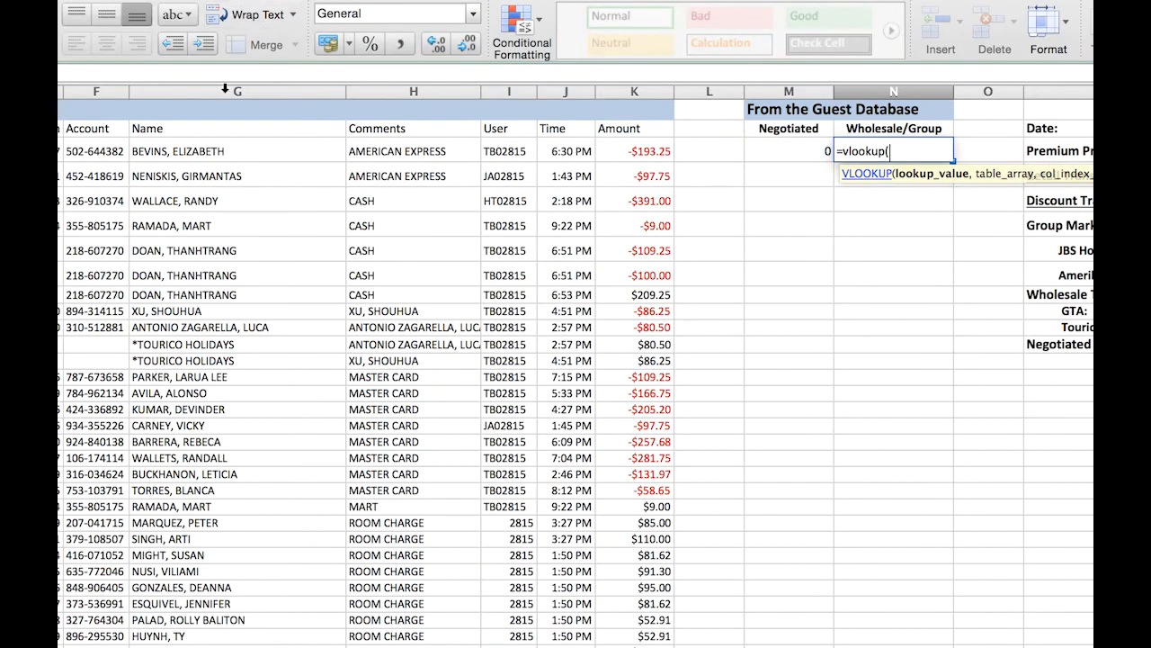
left_click(220, 154)
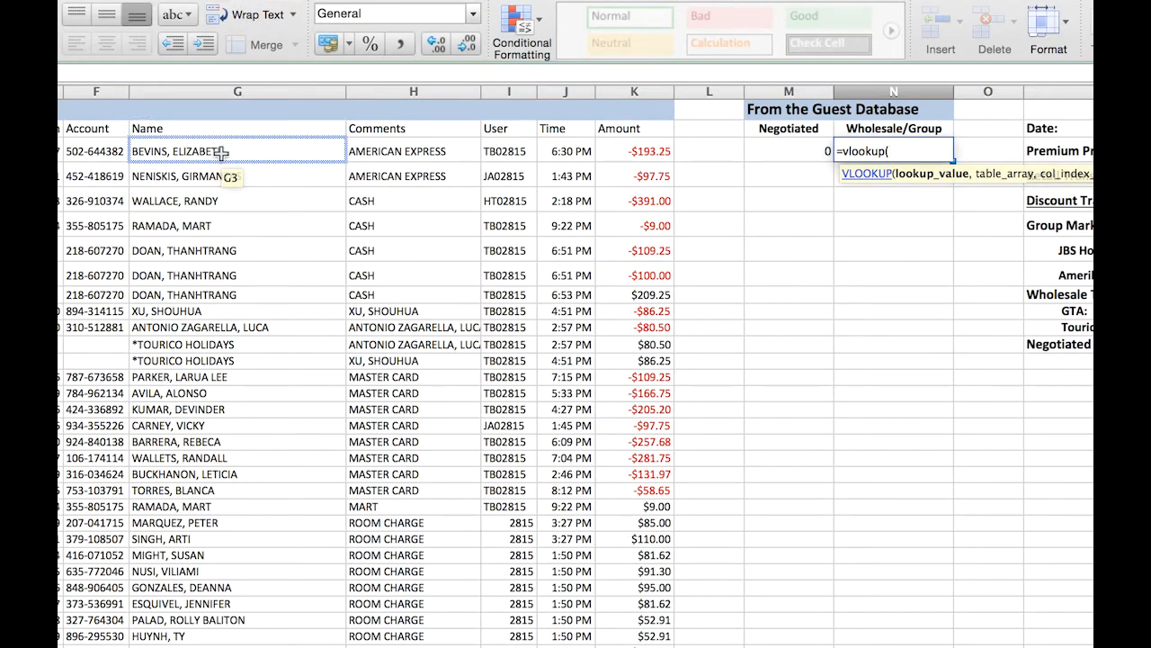
left_click(257, 153)
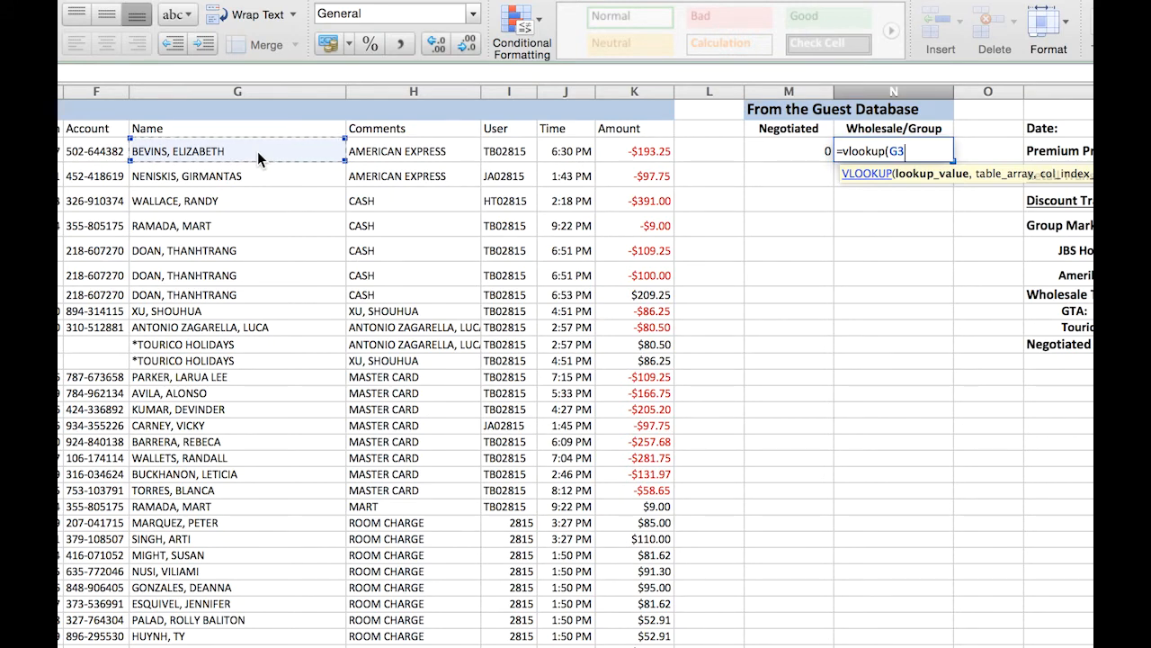
left_click(314, 75)
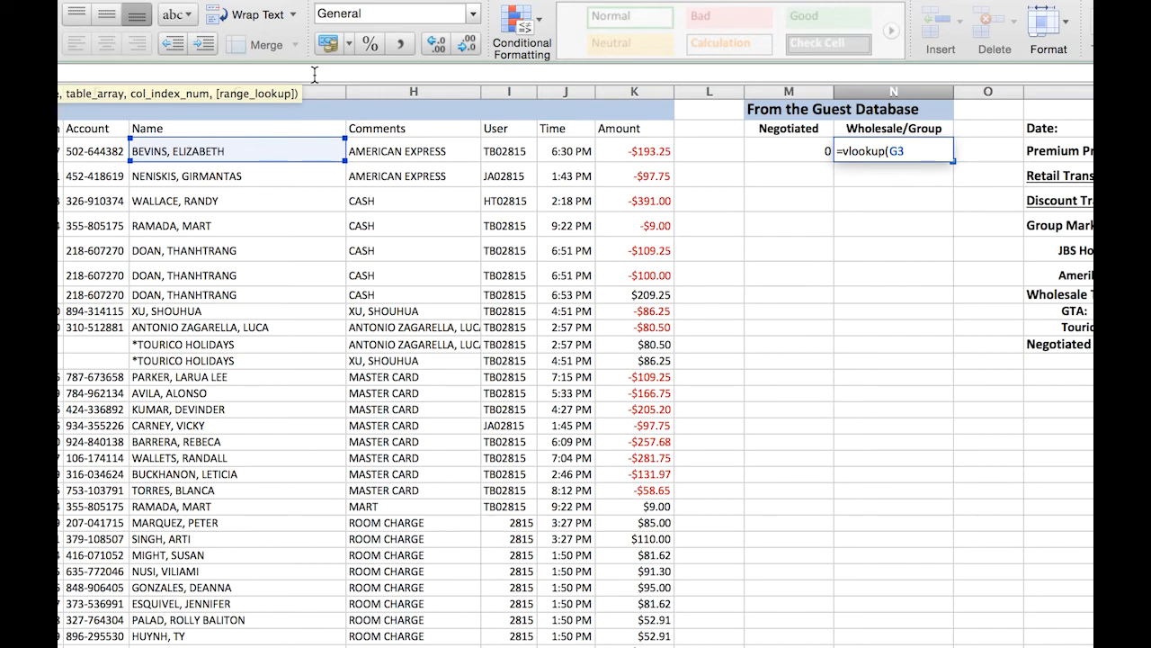
type(",")
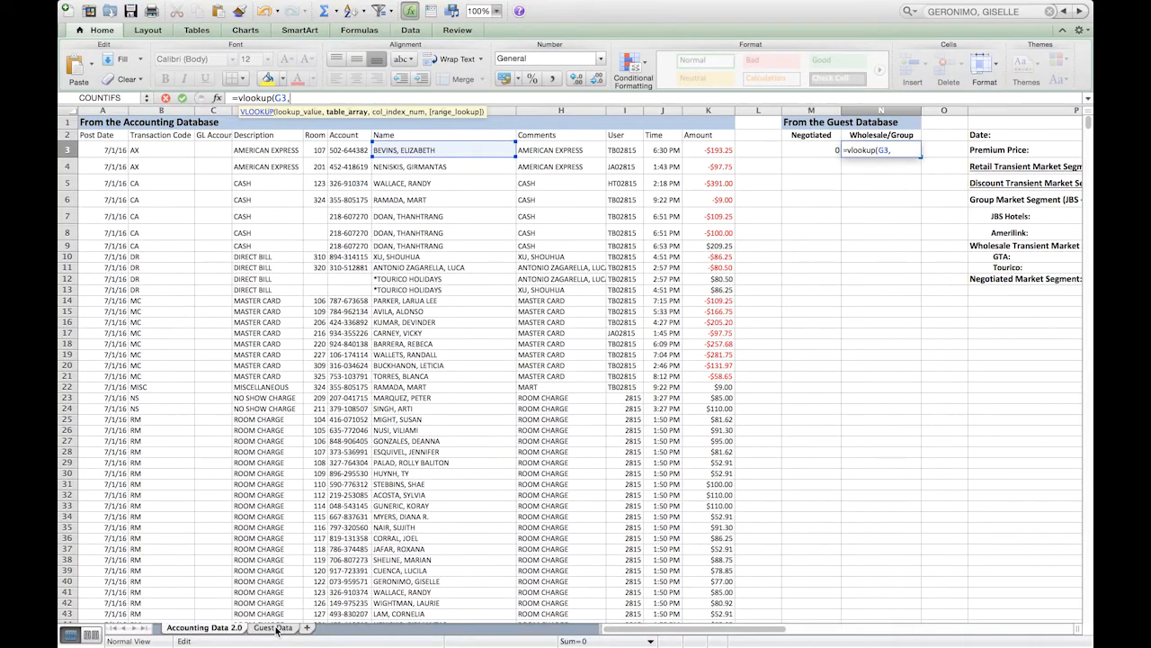
- Set the VLOOKUP table array to columns A:AS of Guest Data, from Guest Name through Company
left_click(276, 628)
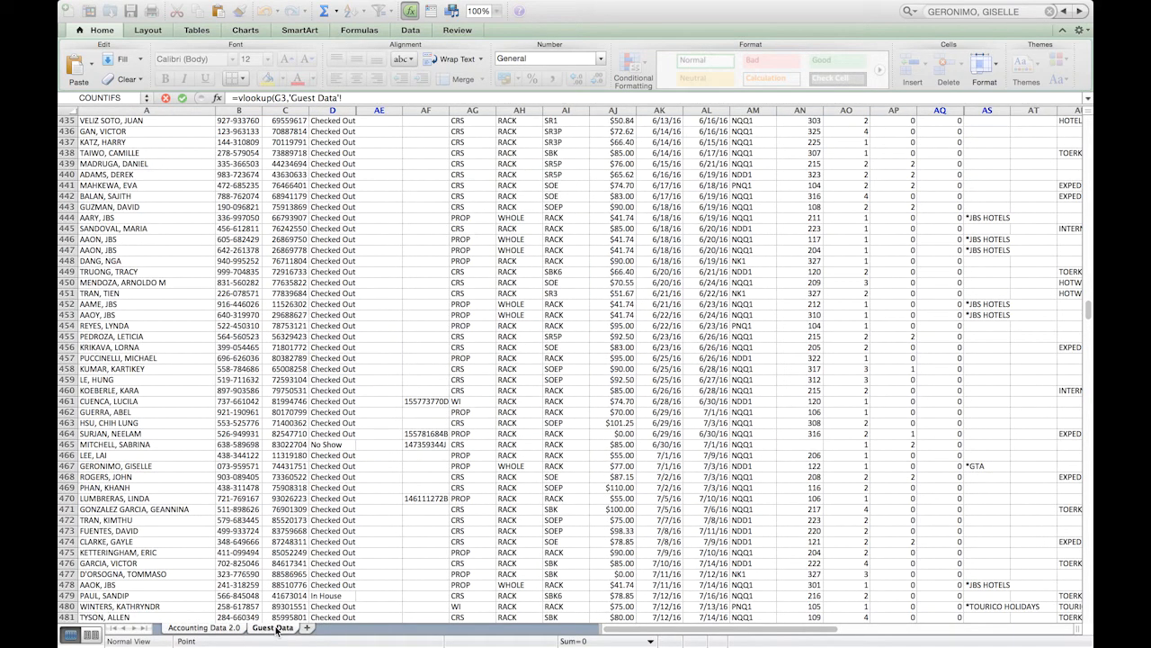
scroll(226, 486, "up", 20)
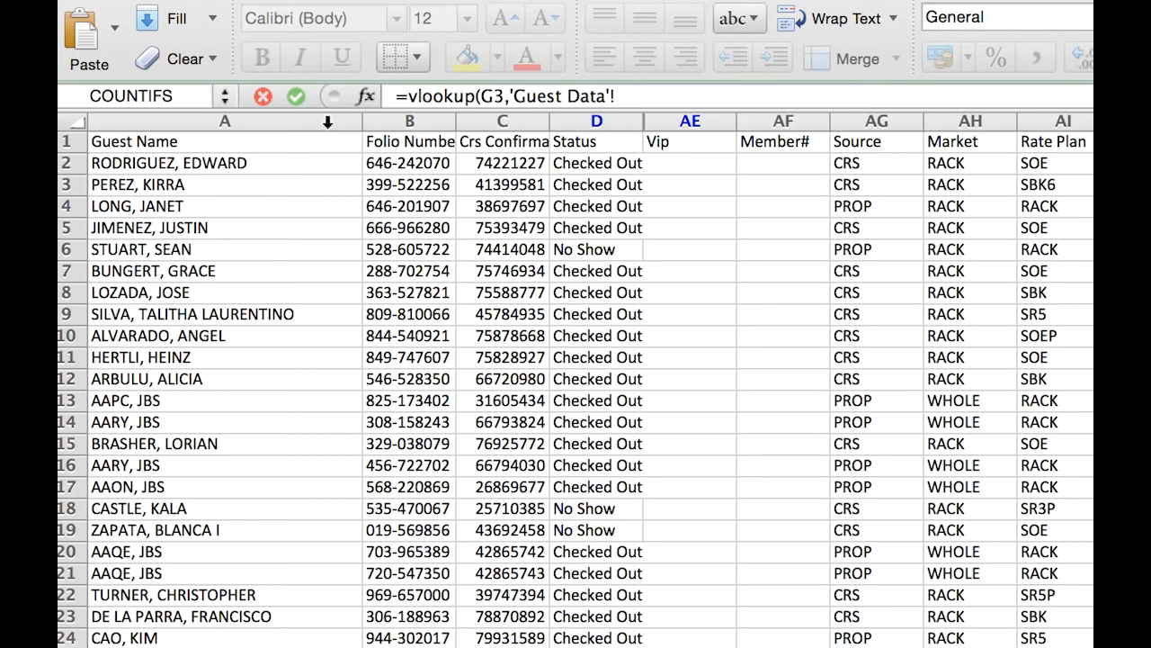
type("A:AE")
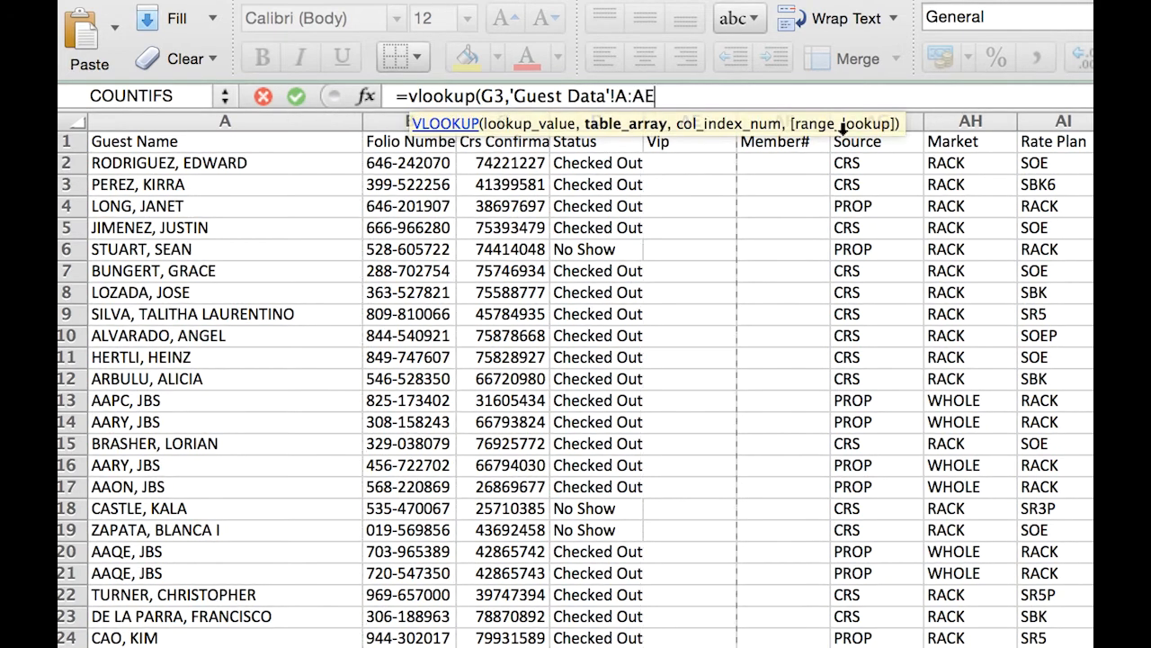
key("BackSpace")
type("J")
key("BackSpace")
type("K")
key("BackSpace")
type("L")
key("BackSpace")
type("M")
key("BackSpace")
type("O")
key("BackSpace")
type("Q")
key("BackSpace")
type("S,")
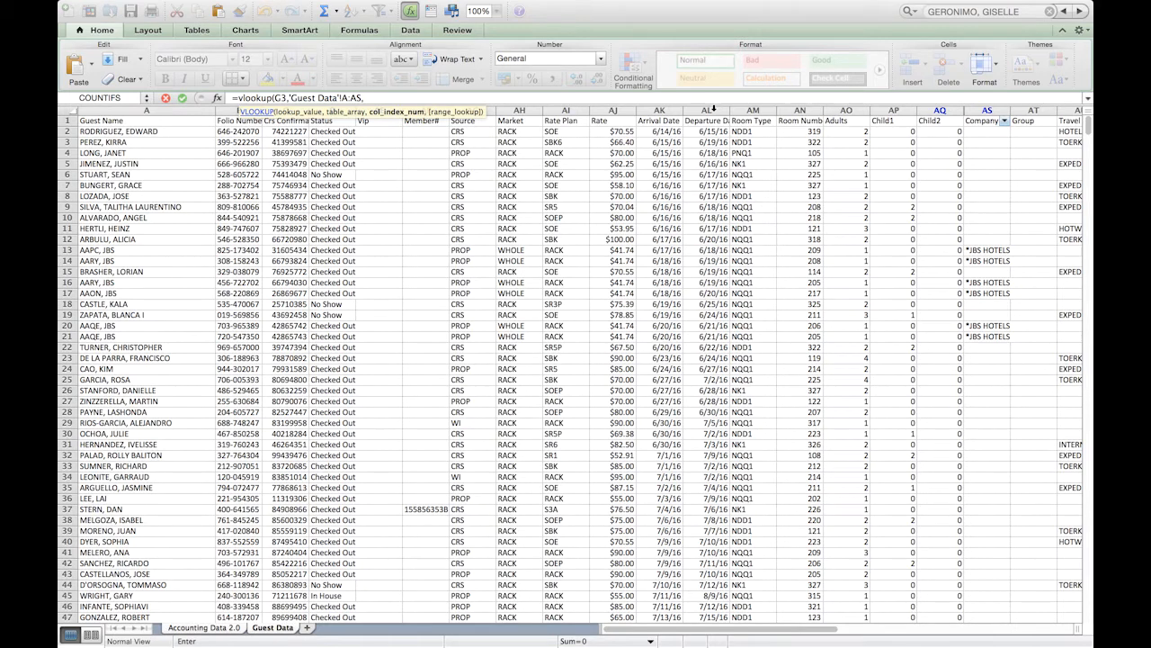
key("BackSpace")
type(",")
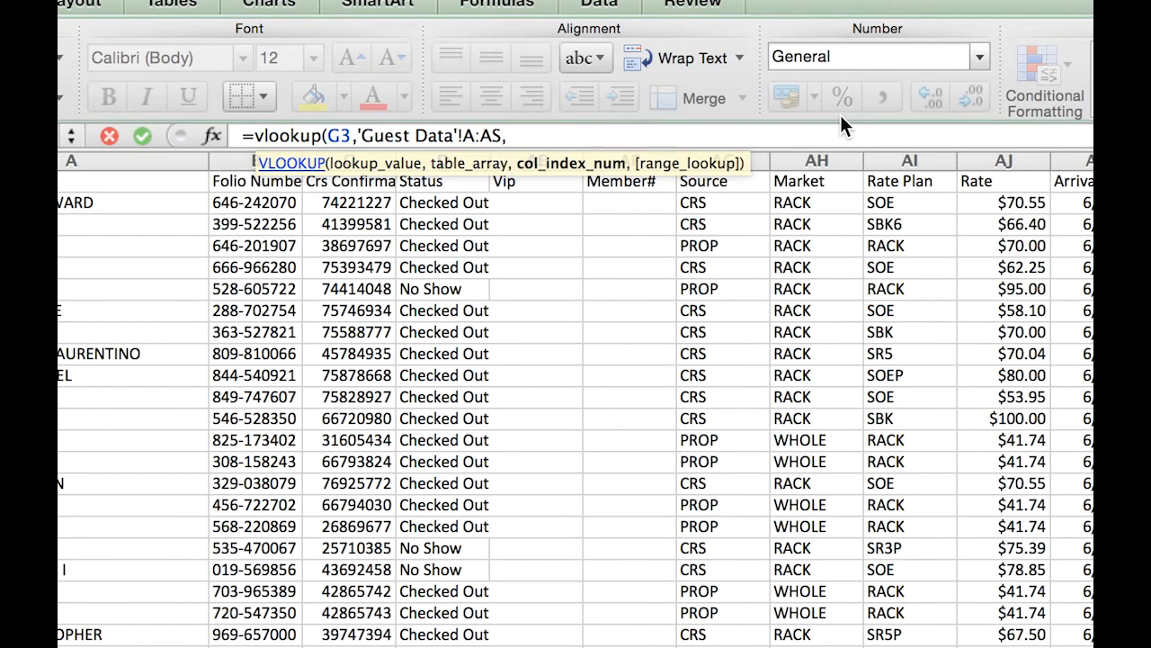
type("45,")
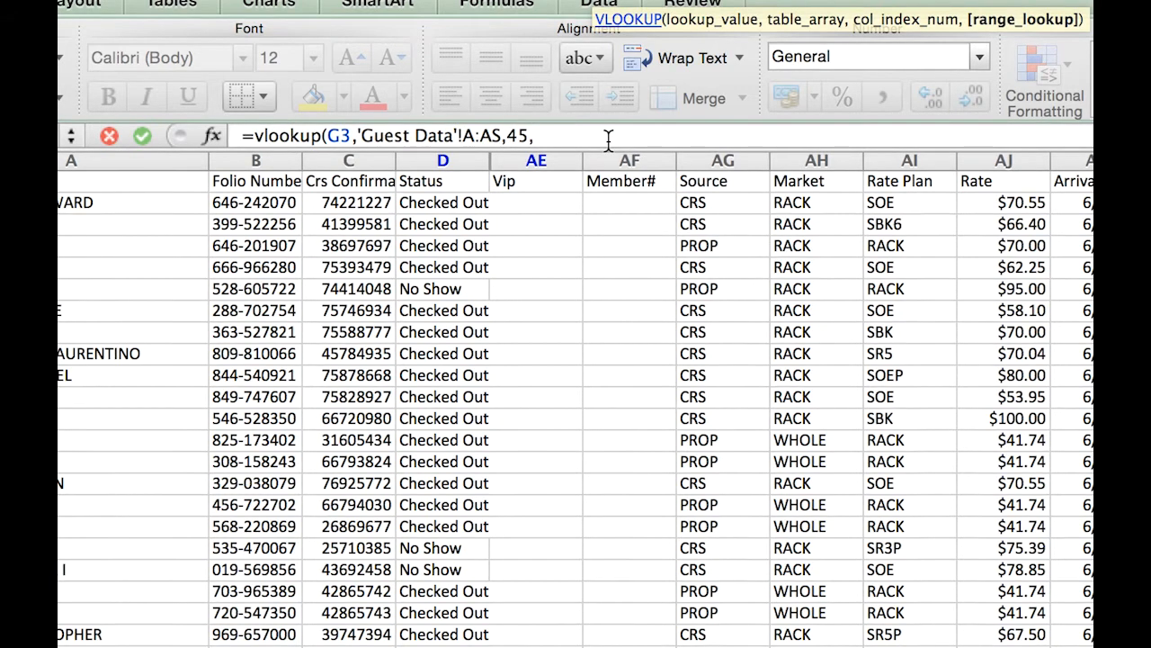
- Complete the VLOOKUP with column index 45 and an exact match (FALSE), and enter it in N3
type("false)")
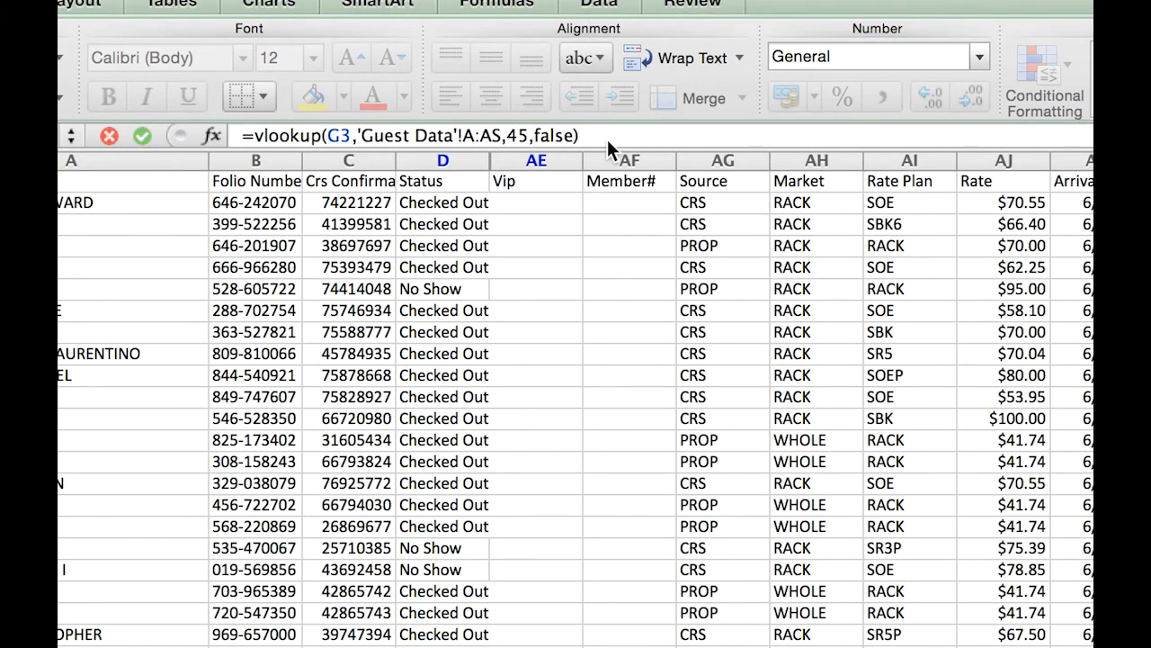
key("Return")
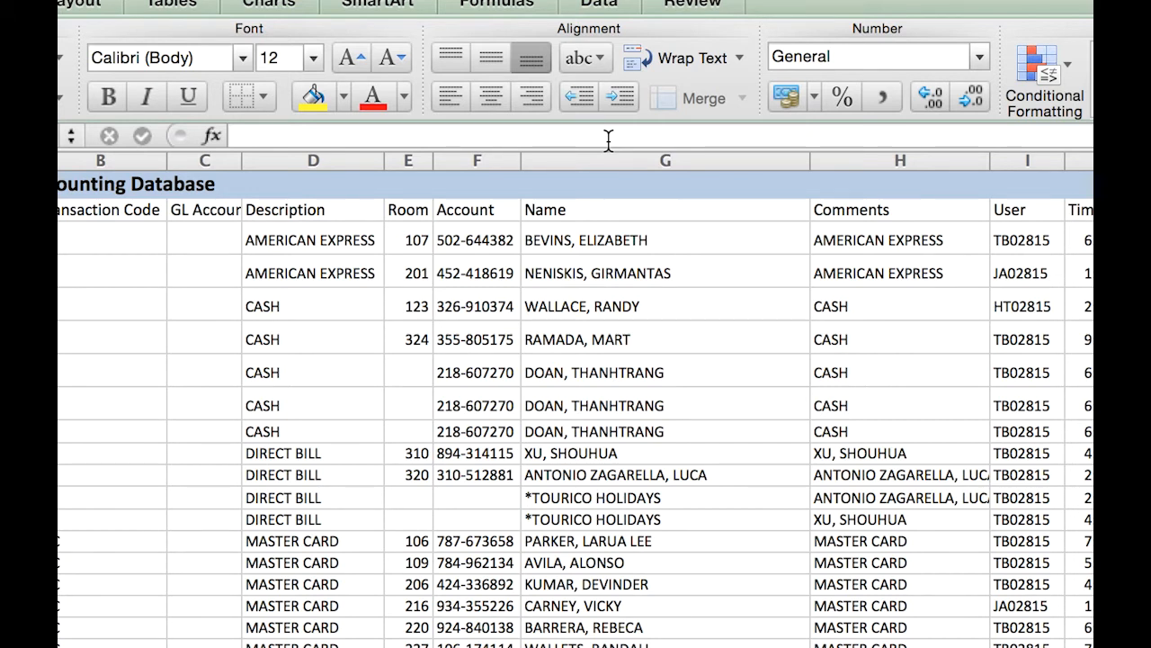
- Copy the COUNTIFS and VLOOKUP formulas in M3:N3 down the Negotiated and Wholesale/Group columns alongside the accounting rows
left_click(824, 150)
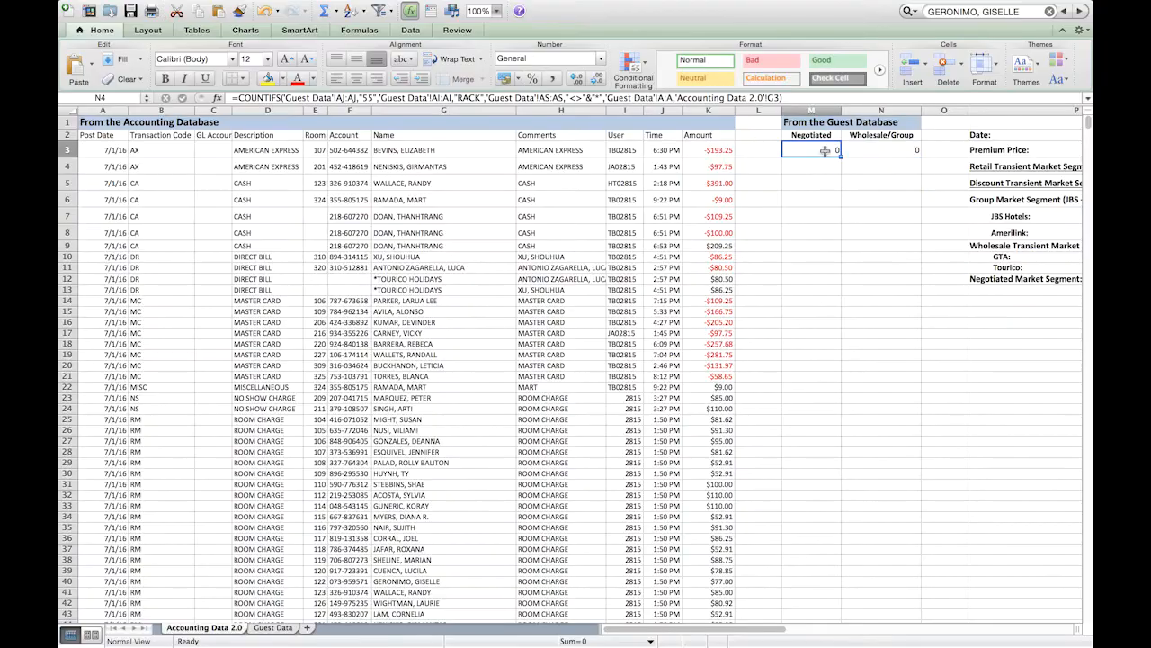
left_click(872, 151)
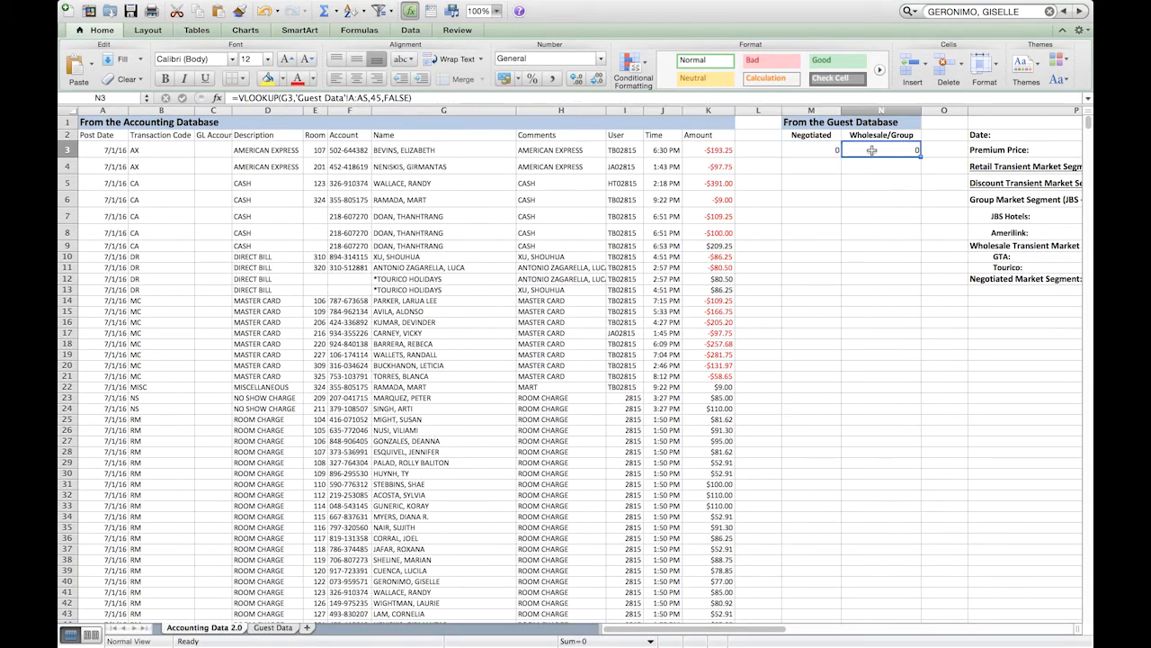
left_click(821, 148)
left_click(817, 161)
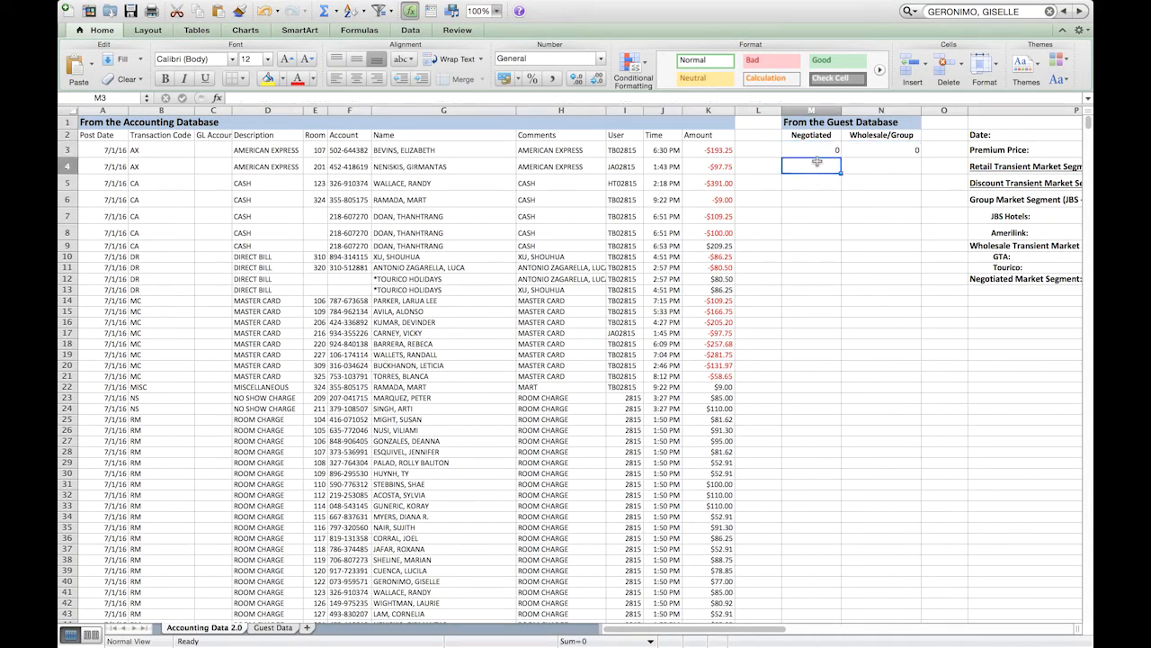
scroll(816, 219, "down", 15)
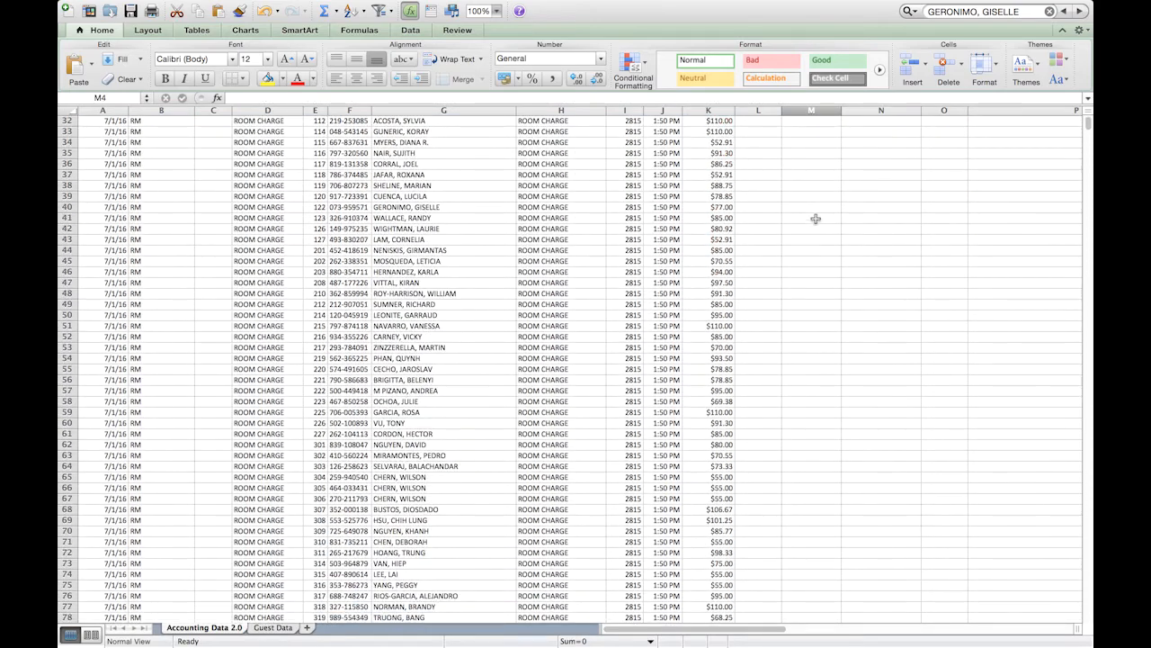
scroll(816, 219, "down", 20)
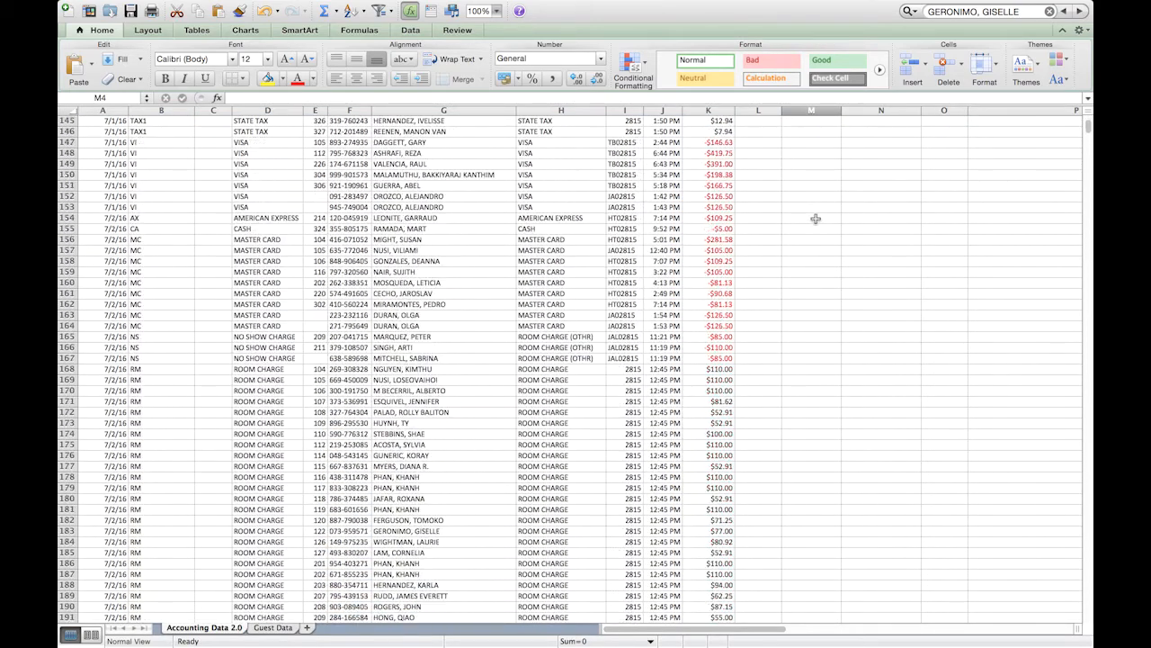
scroll(816, 219, "up", 20)
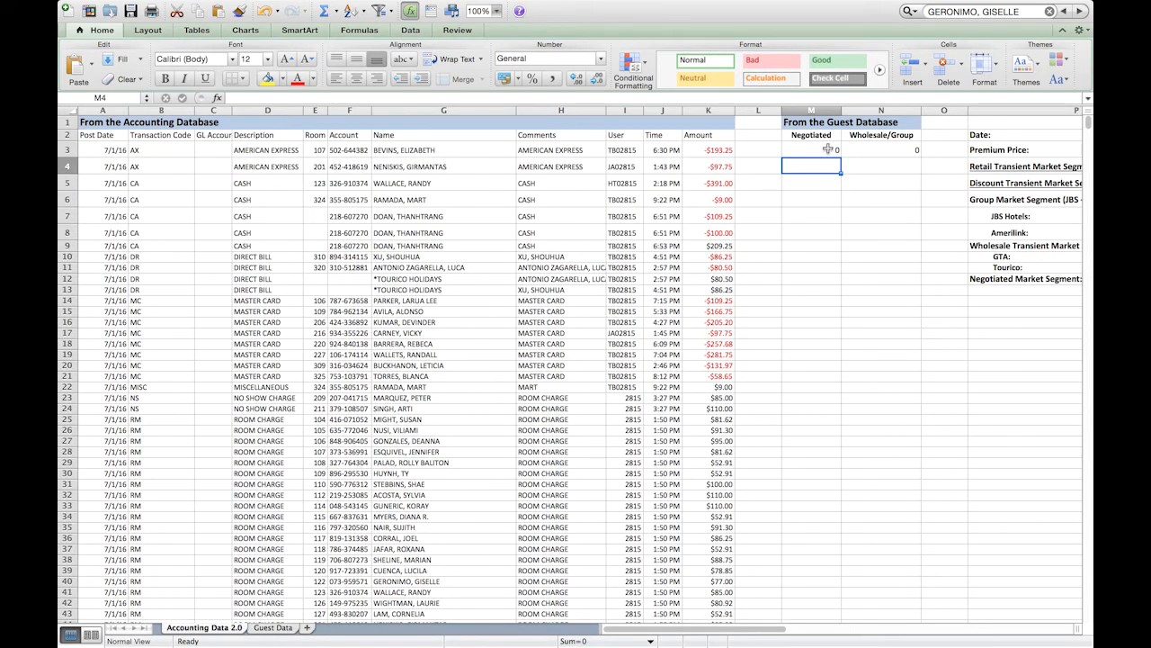
left_click_drag(827, 149, 889, 549)
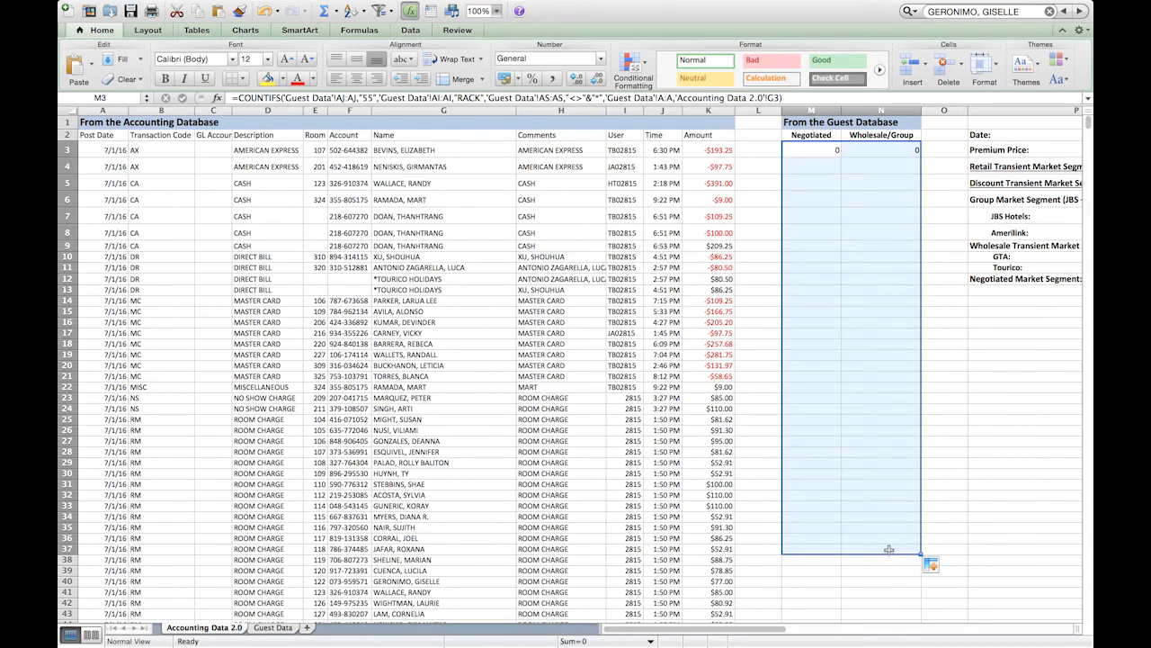
left_click_drag(920, 552, 918, 590)
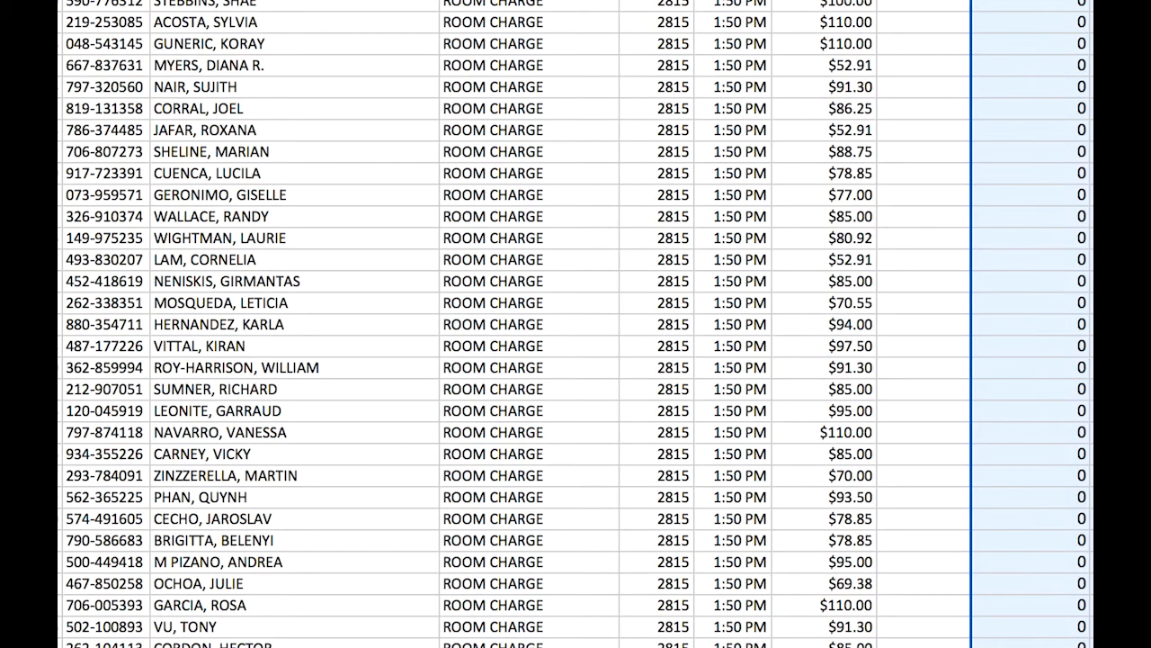
scroll(1034, 323, "down", 3)
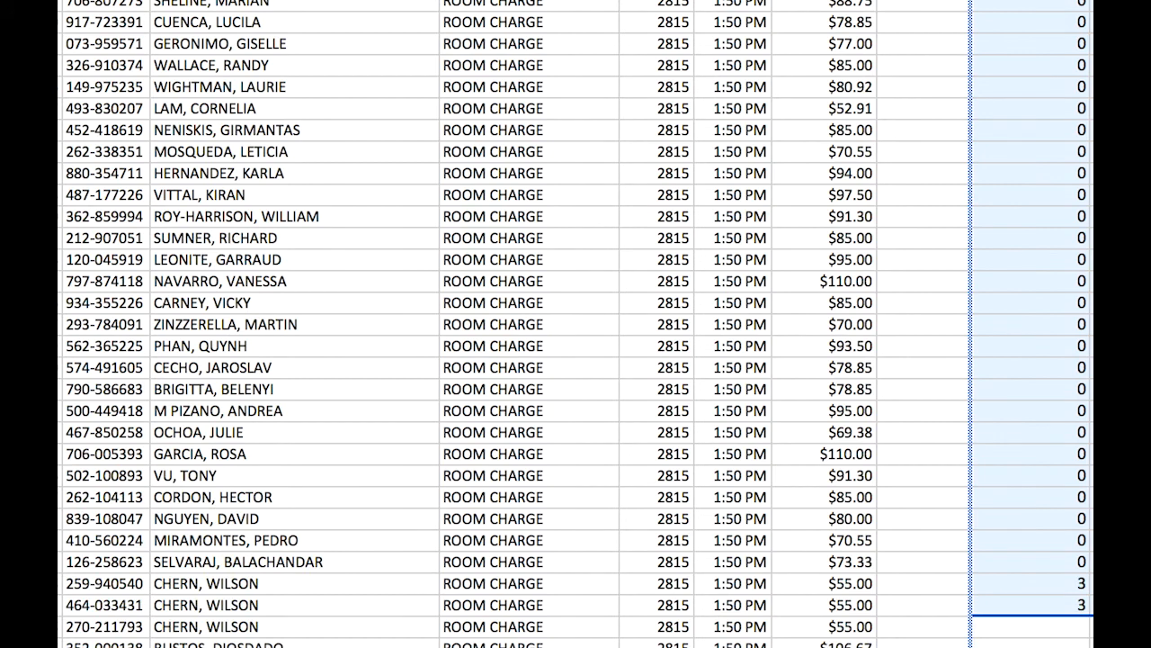
- Check the copied COUNTIFS formulas cell by cell in the Negotiated column down to M61, leaving them unedited
left_click(1041, 210)
double_click(1042, 211)
key("Escape")
double_click(1040, 236)
key("Escape")
double_click(1038, 260)
key("Escape")
double_click(1033, 280)
key("Escape")
left_click(1026, 310)
double_click(1026, 309)
key("Escape")
double_click(1024, 324)
key("Escape")
left_click(1024, 345)
double_click(1025, 346)
key("Escape")
left_click(1023, 367)
double_click(1024, 367)
key("Escape")
left_click(1023, 390)
double_click(1023, 390)
key("Escape")
left_click(1023, 412)
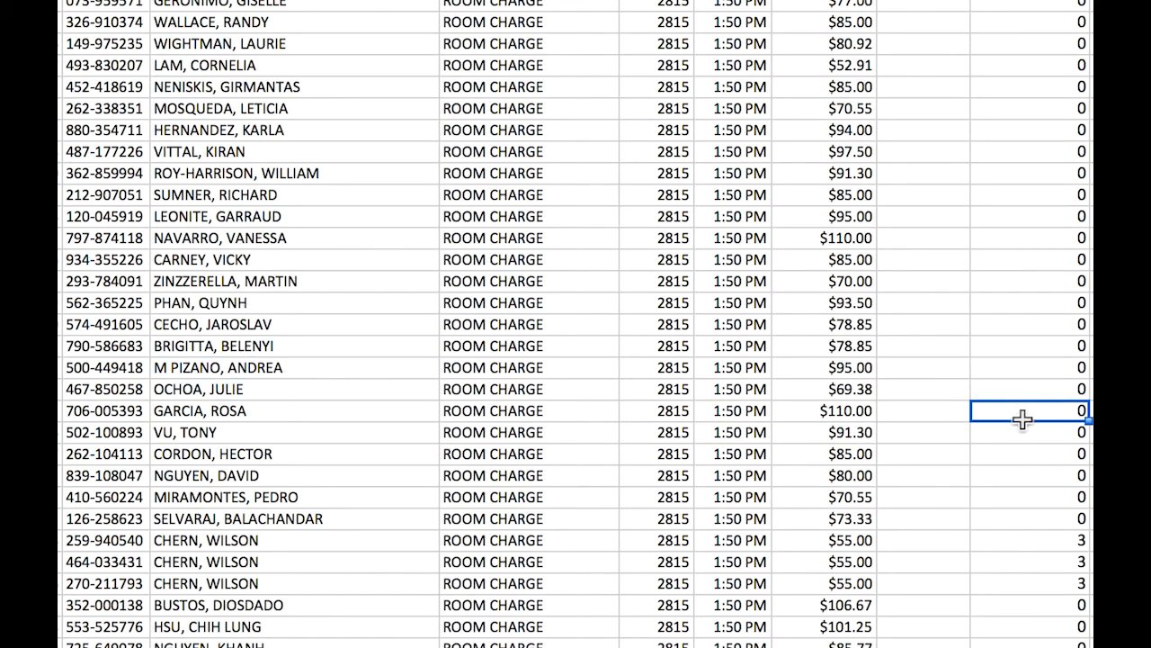
double_click(1023, 416)
key("Escape")
double_click(1023, 432)
key("Escape")
double_click(1021, 455)
key("Escape")
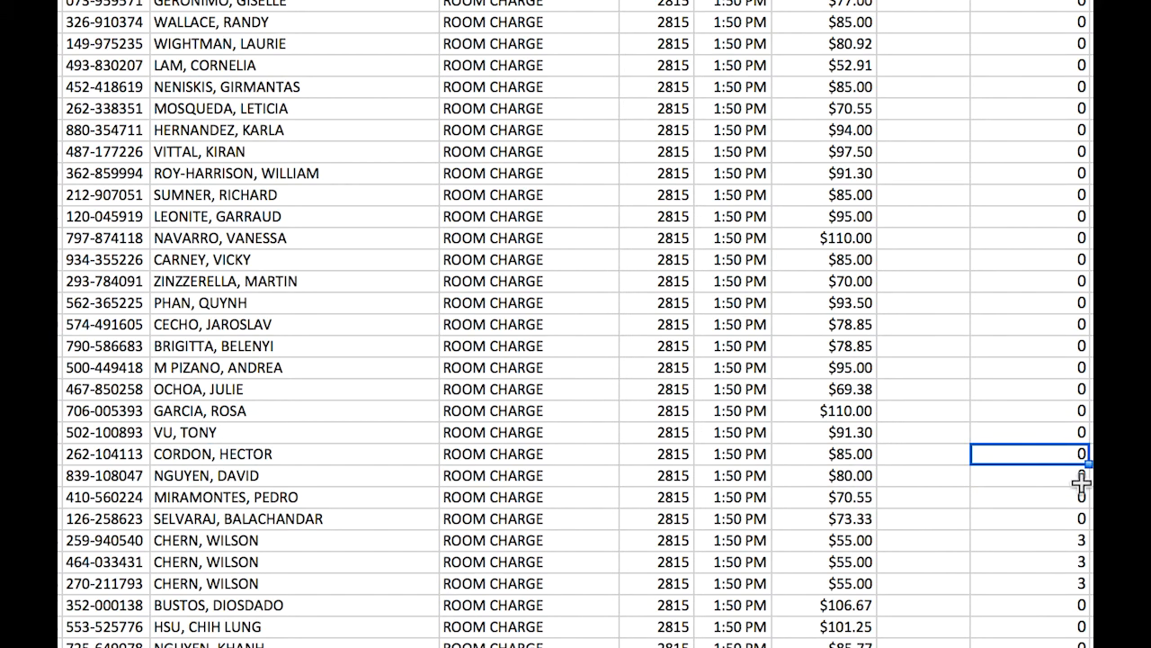
- Review the 7/1/16 premium price and retail transient cells in the revenue summary, and select the row of dates starting at S1
scroll(1081, 483, "up", 10)
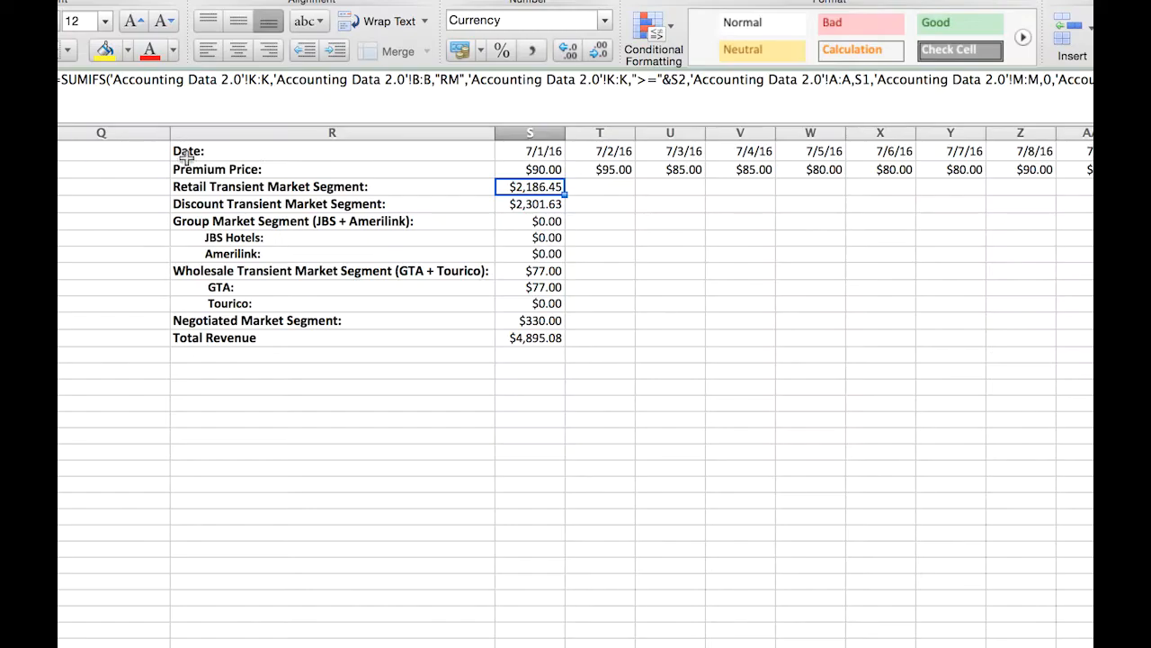
left_click(516, 168)
left_click(527, 186)
left_click(529, 170)
left_click(531, 151)
key("super+shift+Right")
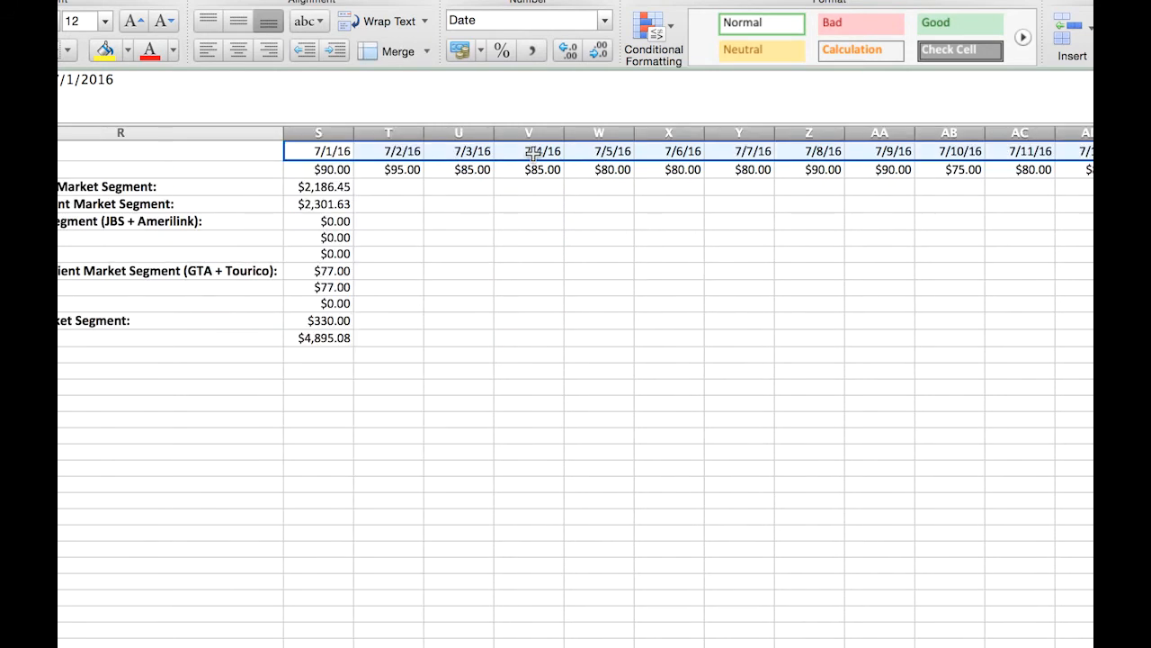
- Review the premium price row across the dates and the 7/1/16 cells down to the Wholesale Transient Market Segment
key("Down")
key("super+shift+Right")
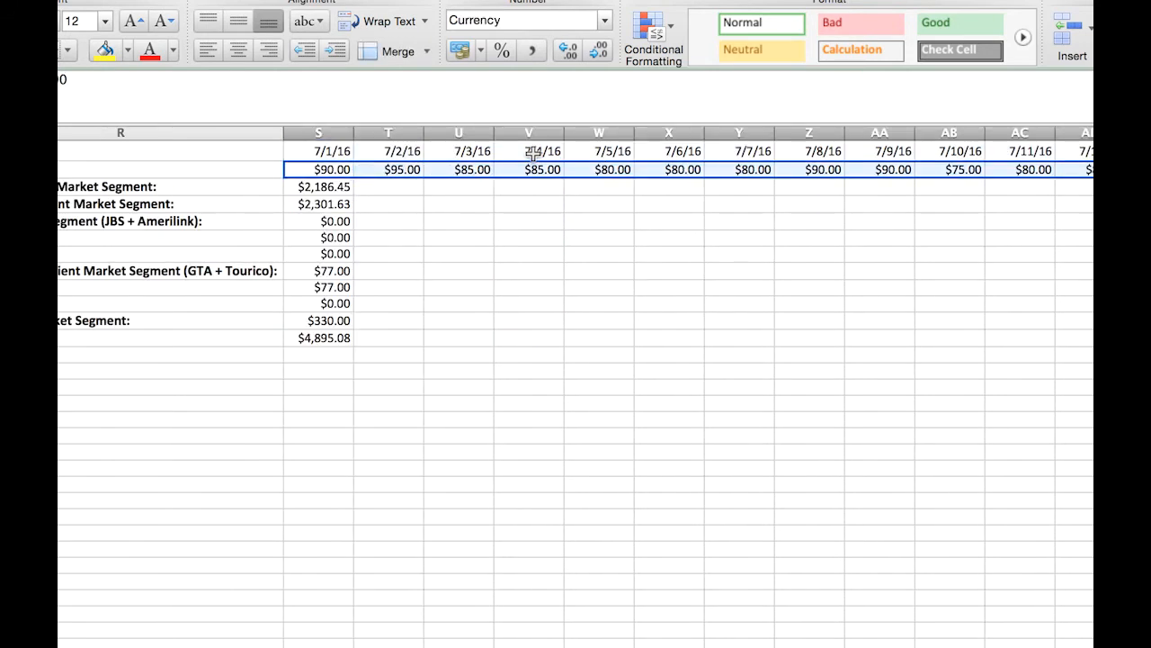
key("Down")
key("Down")
key("Down")
key("Down")
key("Down")
key("Down")
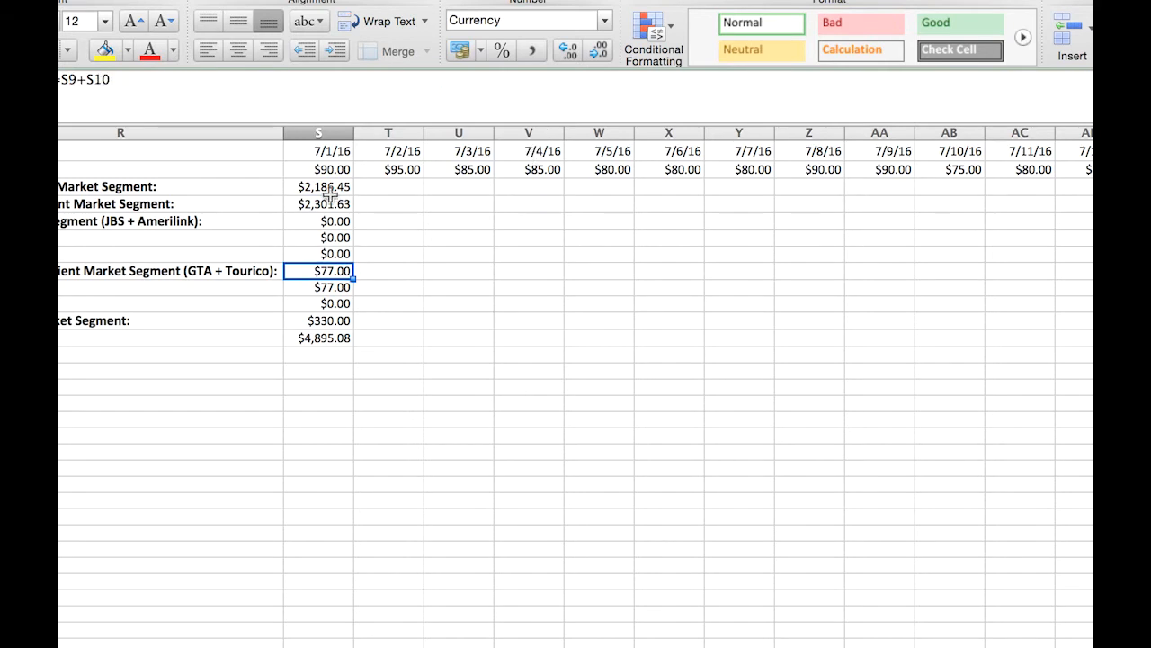
- Fill the 7/1/16 formulas in S3:S12 across the remaining date columns through 7/14/16
left_click_drag(329, 187, 1084, 301)
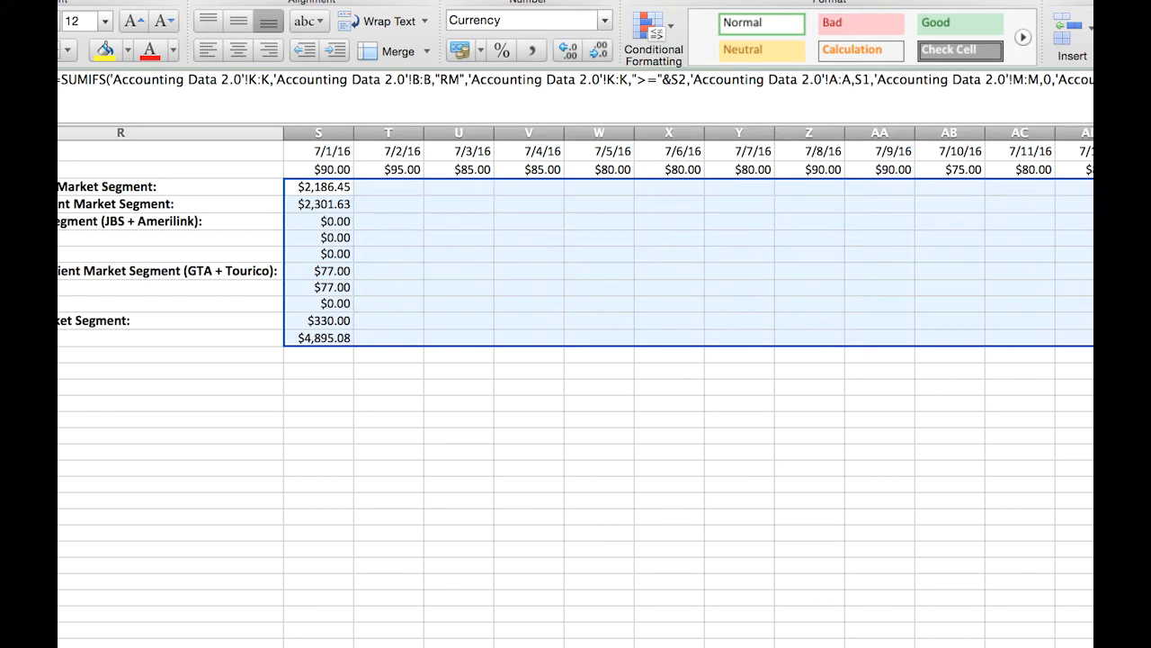
left_click(547, 223)
left_click(317, 186)
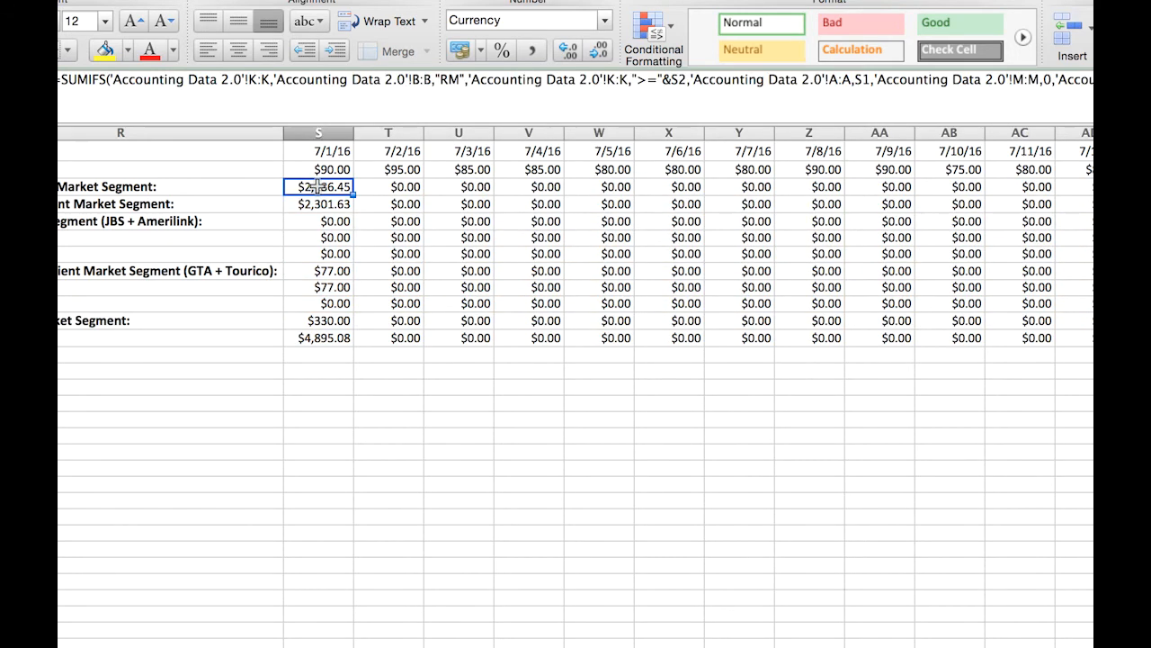
- Inspect the retail transient SUMIFS formulas from S3 across to X3, leaving them unedited
double_click(318, 188)
key("Escape")
double_click(386, 187)
key("Escape")
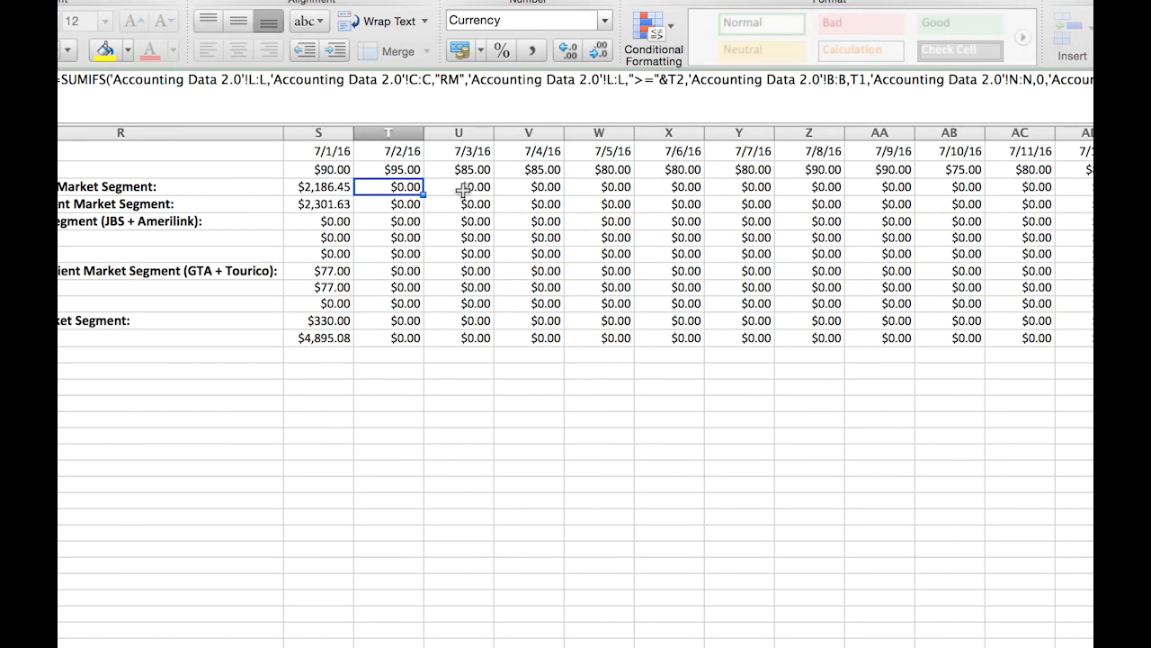
double_click(460, 187)
key("Escape")
double_click(531, 187)
key("Escape")
double_click(612, 189)
key("Escape")
double_click(671, 189)
key("Escape")
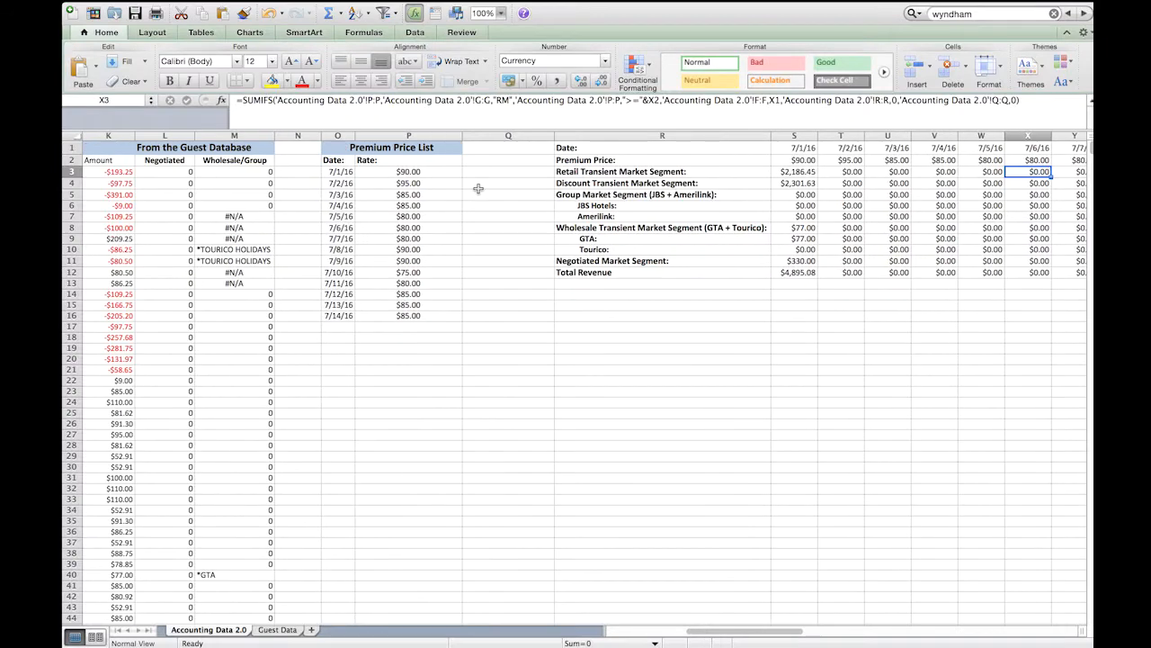
- Compare the ranges referenced by the original SUMIFS in S3 with those in the copies from U3 to X3
scroll(479, 189, "left", 3)
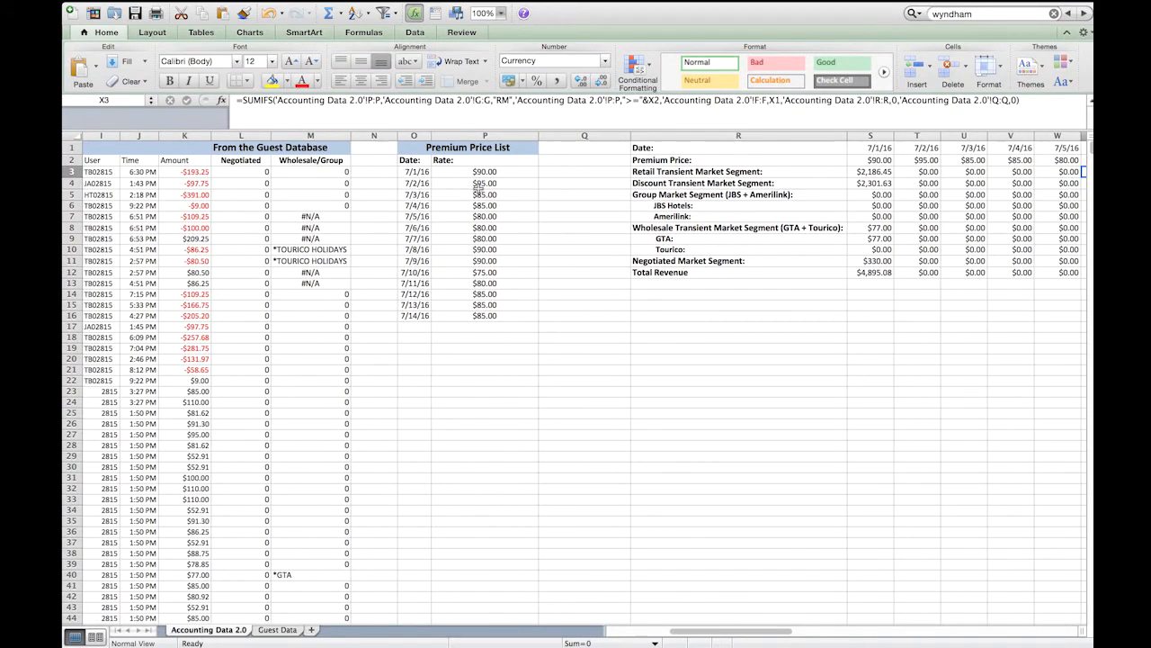
left_click(875, 171)
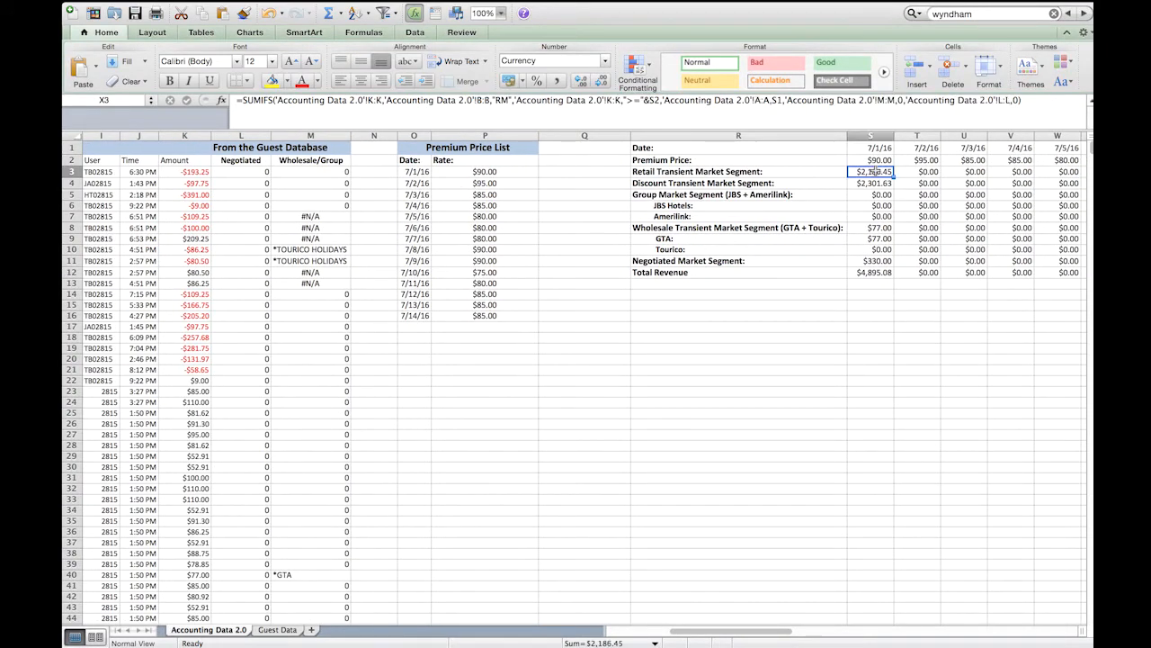
double_click(875, 171)
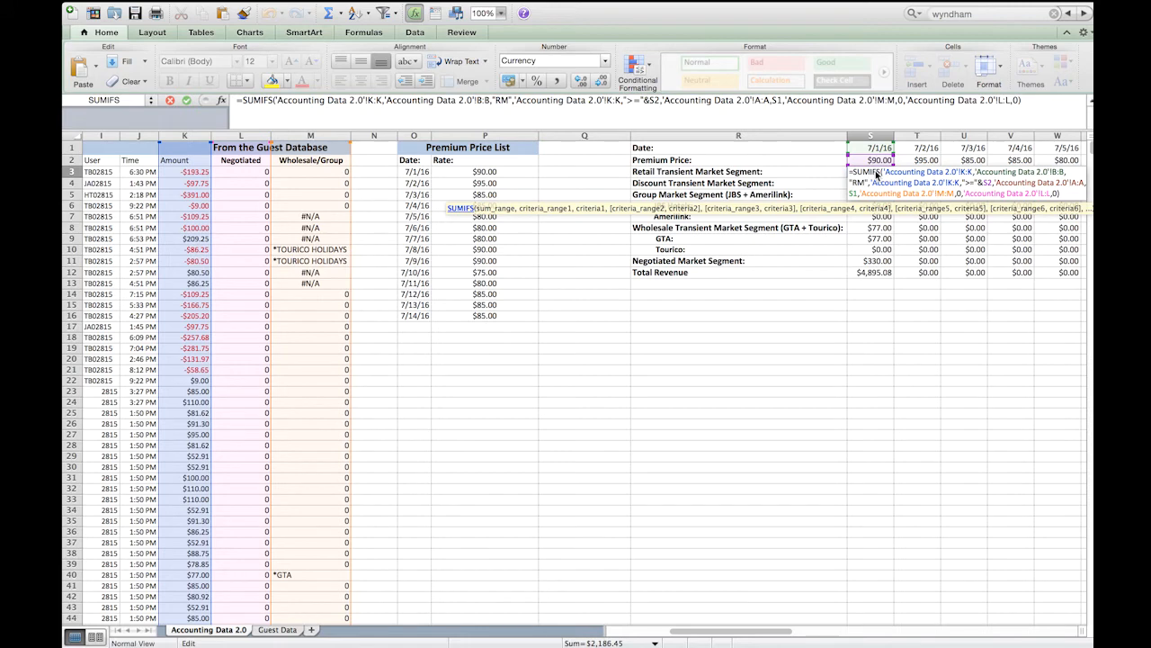
key("Escape")
left_click(962, 171)
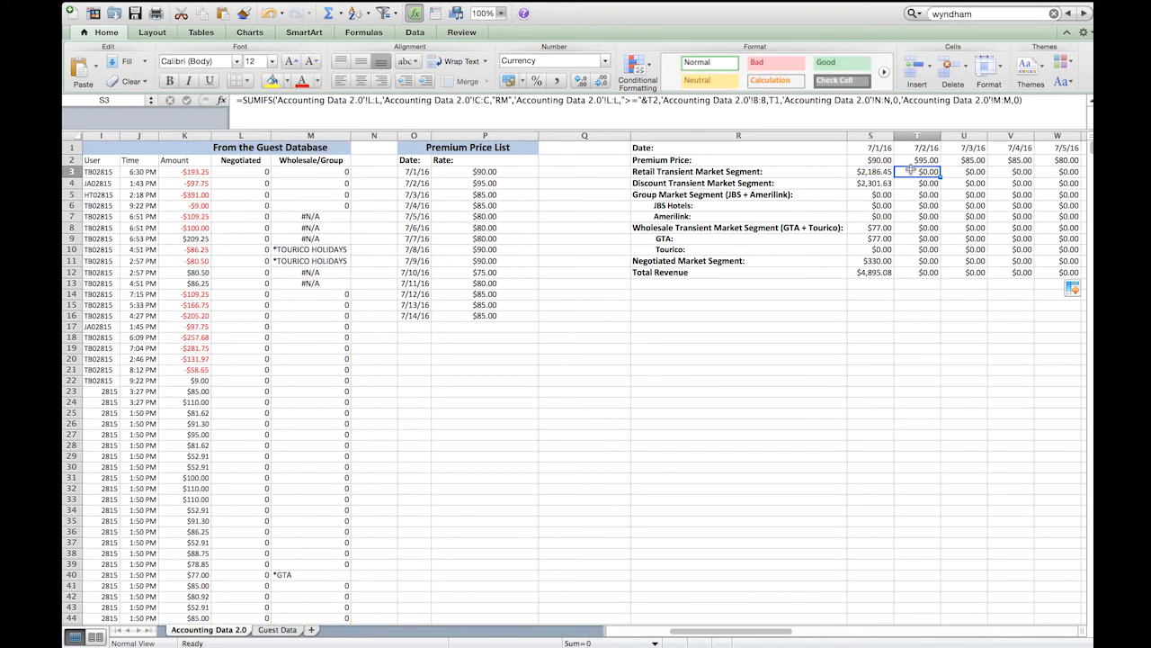
double_click(963, 171)
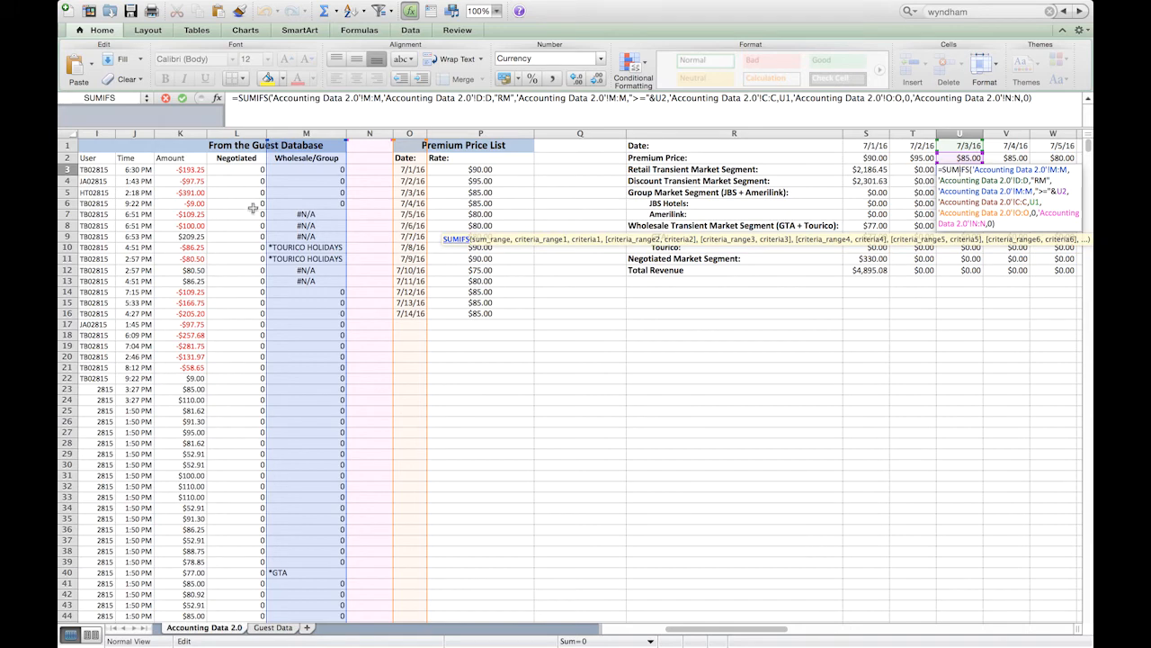
key("Escape")
double_click(1011, 169)
key("Escape")
double_click(1048, 171)
scroll(1048, 174, "right", 3)
key("Escape")
double_click(1048, 171)
key("Escape")
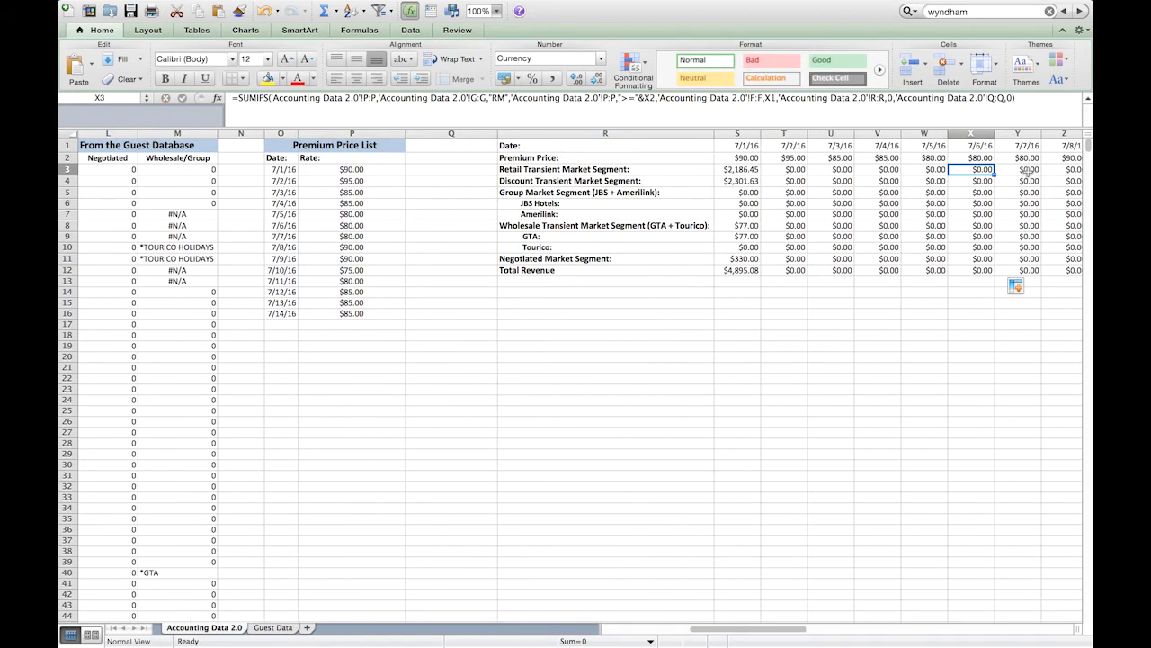
- Examine which columns the copied retail transient SUMIFS formulas reference for 7/7/16 through 7/12/16 (Y3 to AD3)
double_click(1028, 171)
key("Escape")
scroll(1026, 172, "right", 1)
double_click(1019, 175)
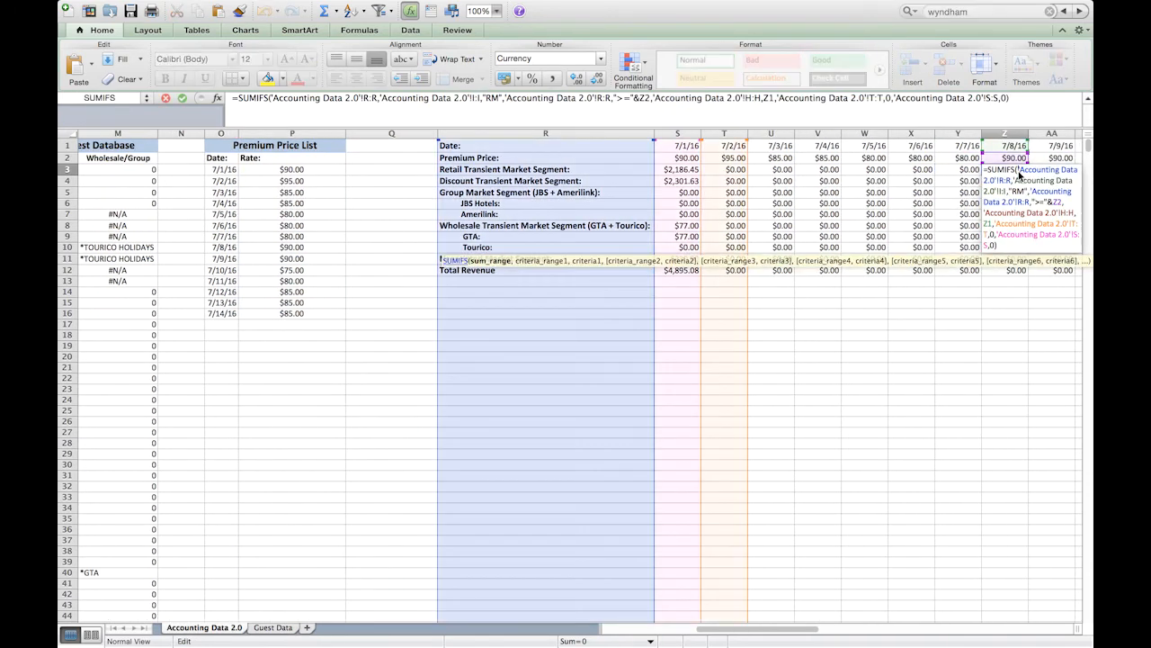
key("Escape")
scroll(1019, 176, "right", 1)
double_click(981, 171)
key("Escape")
double_click(1015, 169)
key("Escape")
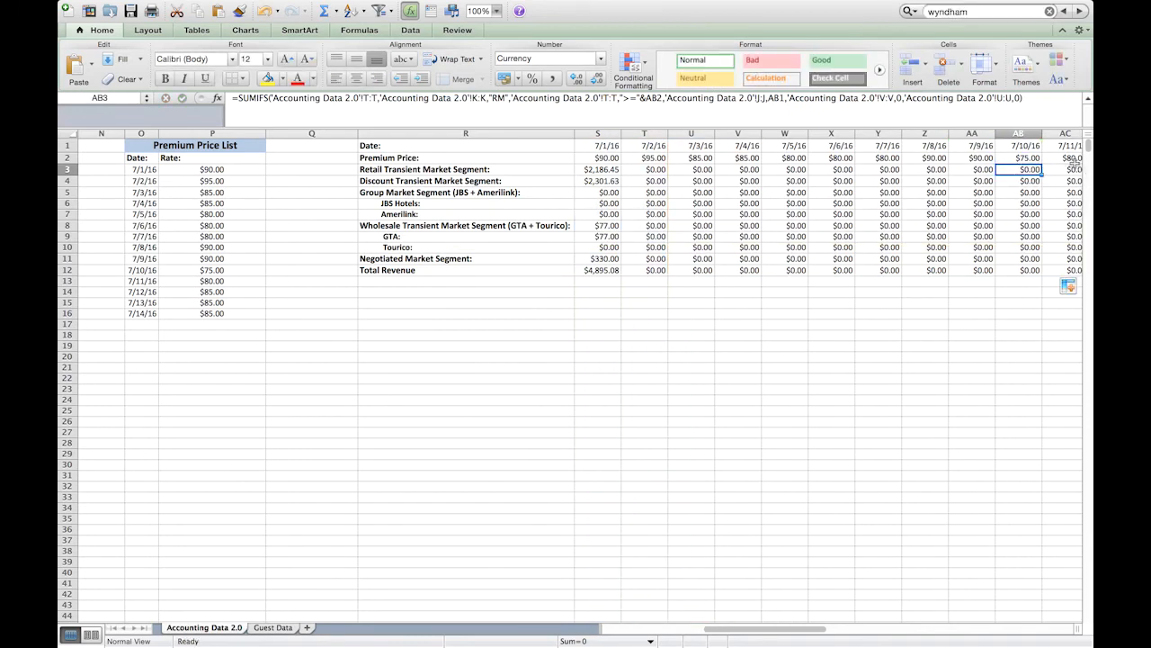
double_click(1067, 173)
key("Escape")
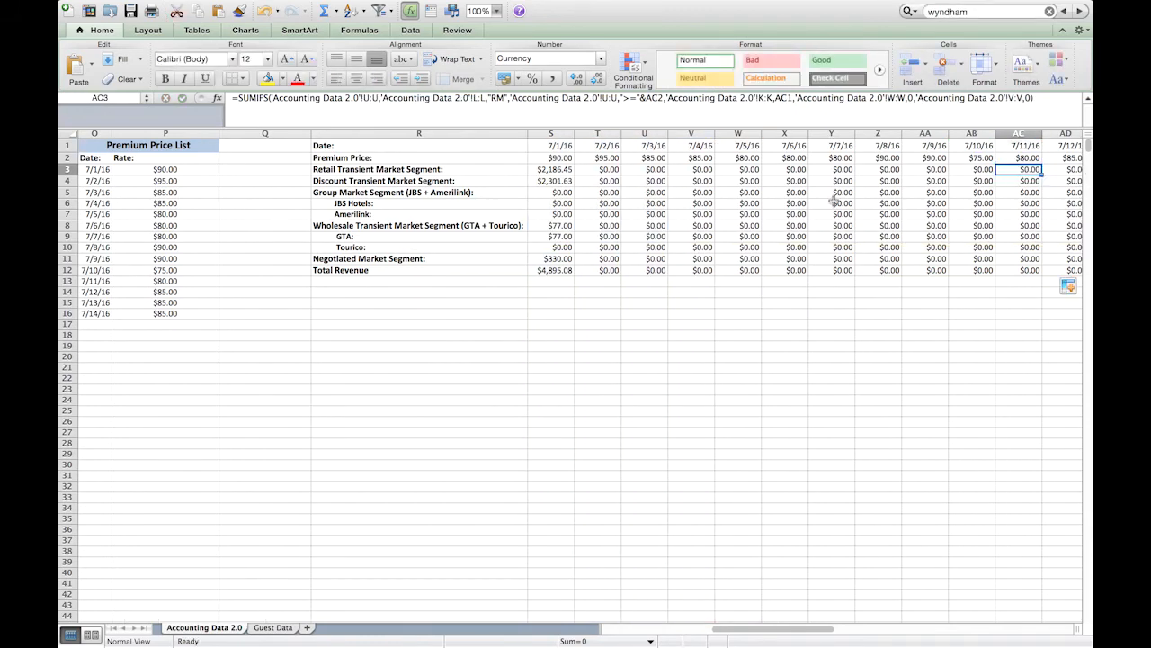
scroll(932, 197, "right", 1)
double_click(1041, 170)
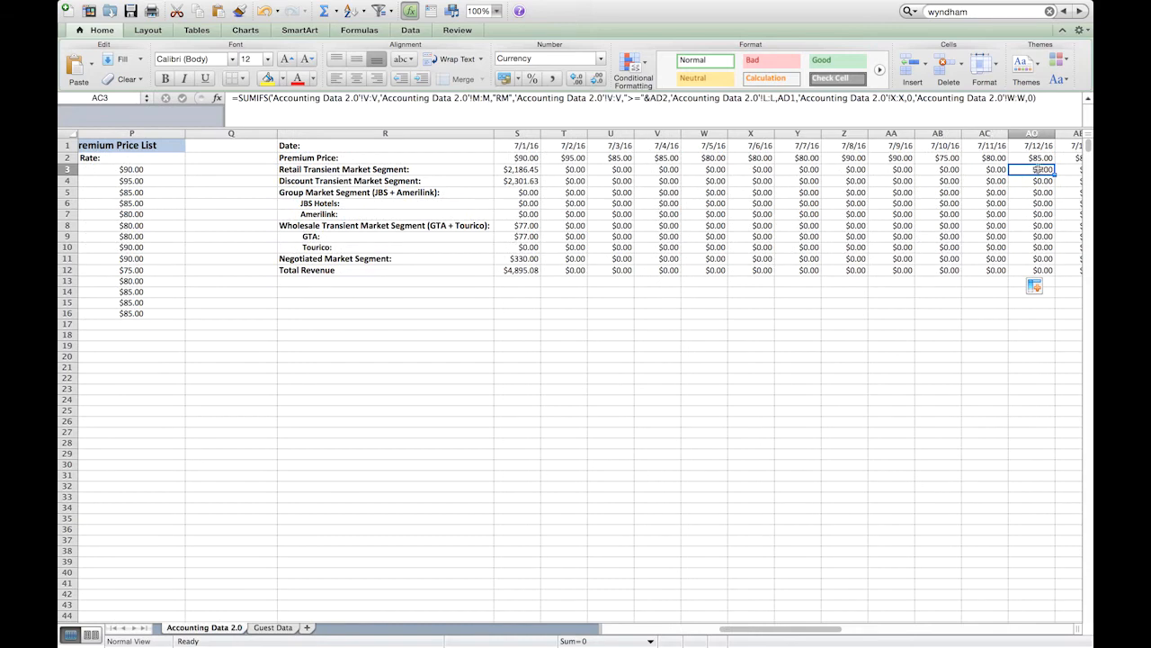
key("Escape")
- Check the 7/1/16 date and premium price references, and recheck the row 3 SUMIFS formulas through AA3 for shifted ranges
left_click_drag(519, 148, 519, 156)
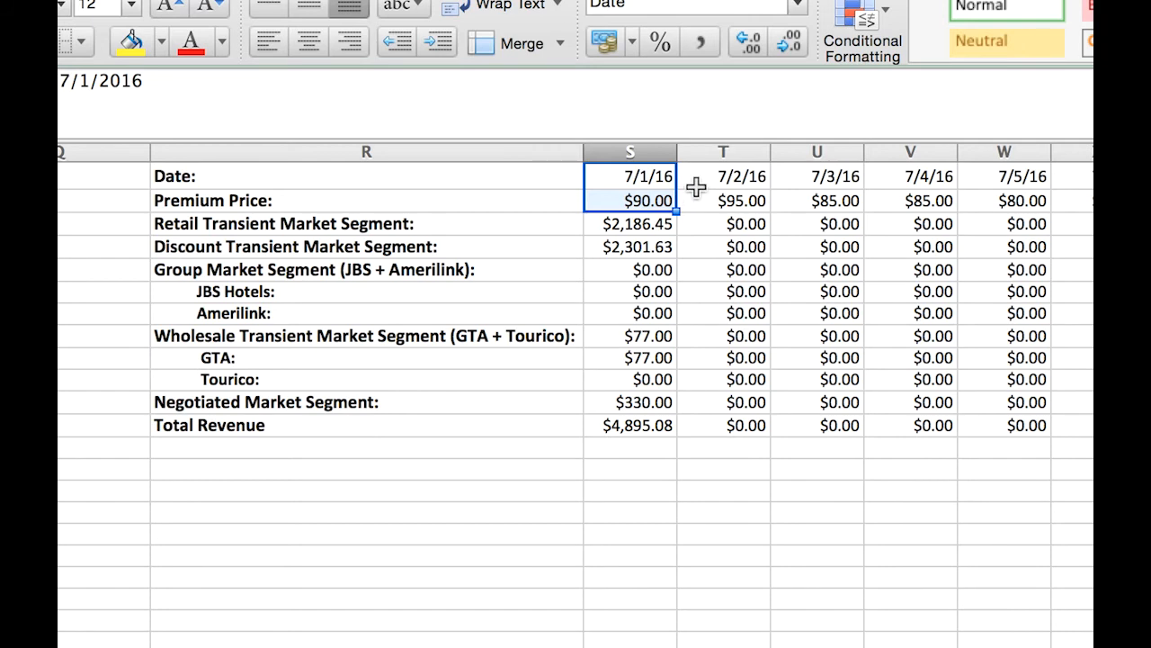
double_click(655, 230)
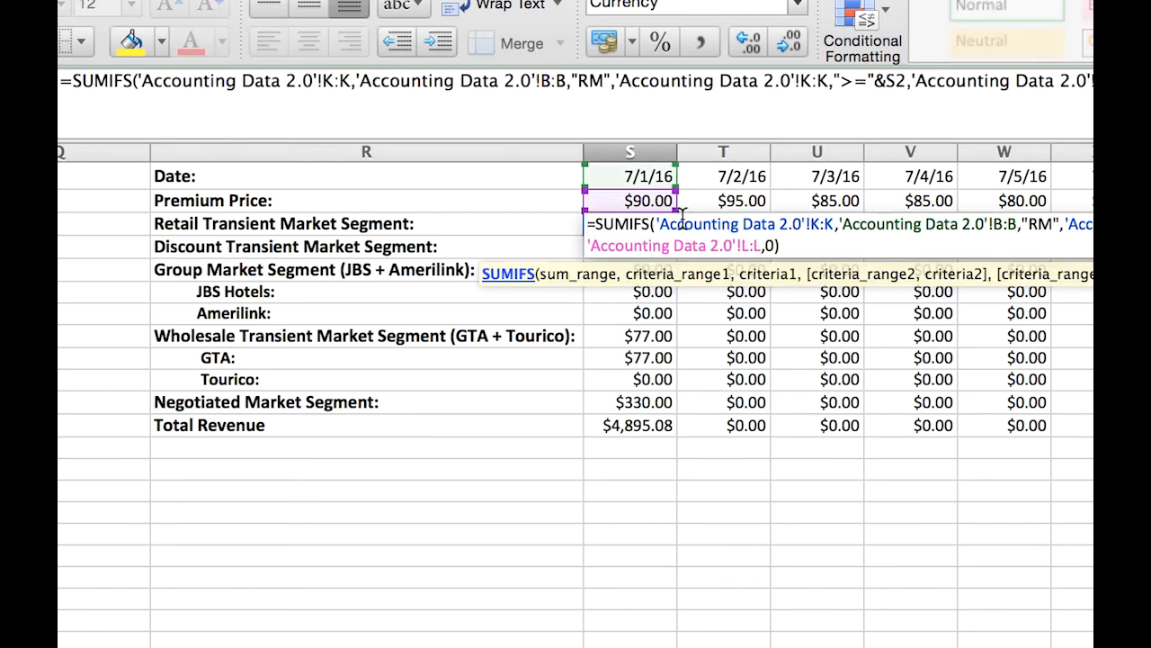
key("Escape")
double_click(718, 231)
key("Escape")
double_click(798, 222)
key("Escape")
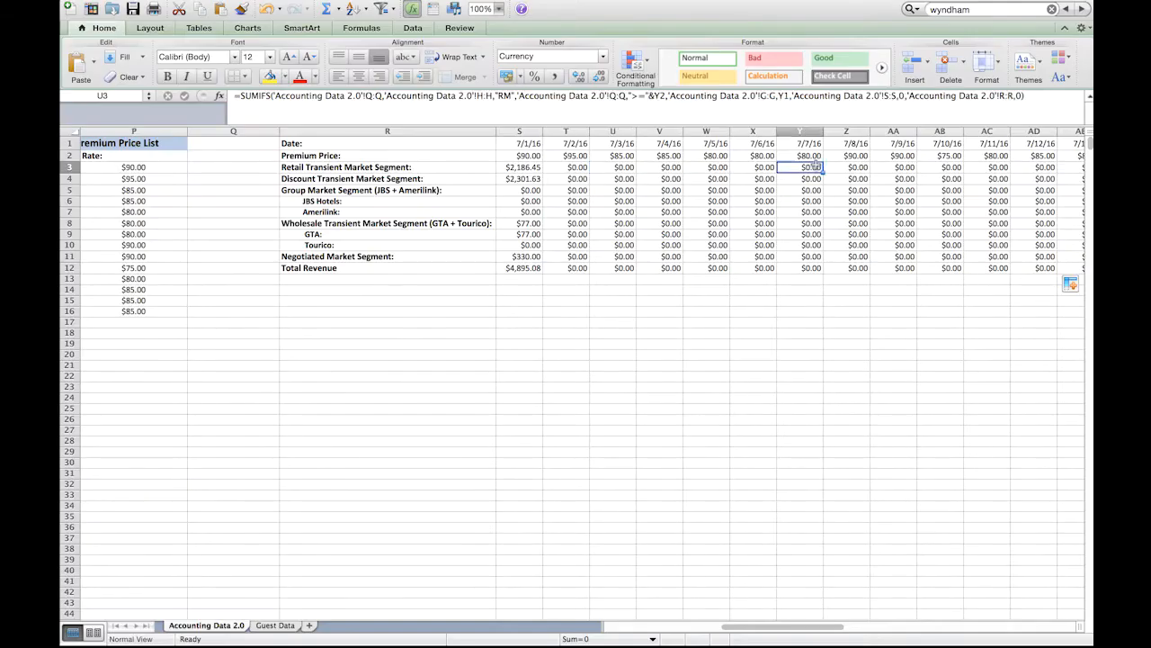
double_click(817, 169)
key("Escape")
double_click(841, 167)
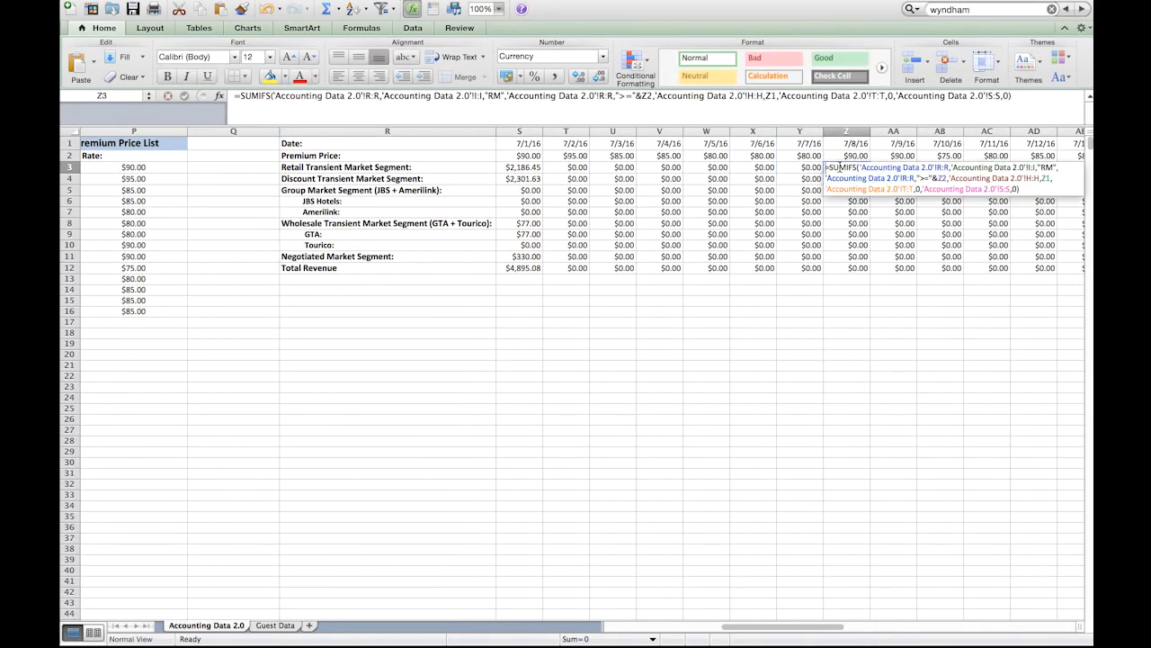
key("Escape")
double_click(893, 167)
key("Escape")
- In the S3 SUMIFS formula, make the sum range absolute as $K:$K and the first criteria range absolute as $B:$B
left_click(526, 169)
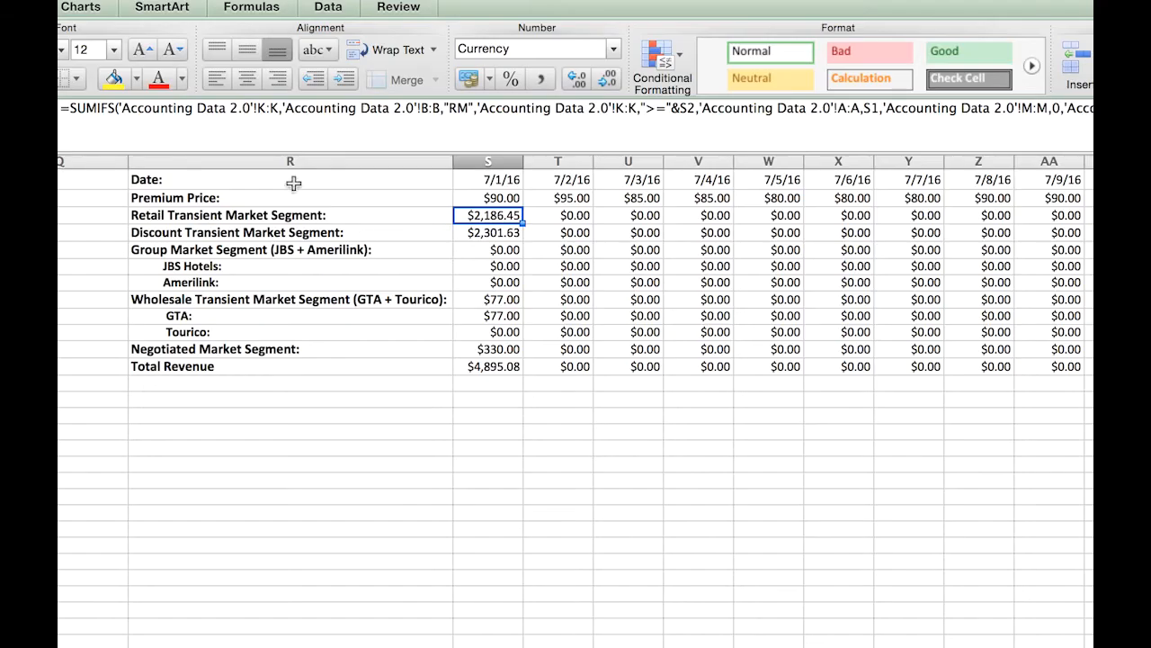
left_click(373, 94)
left_click(268, 106)
type("$")
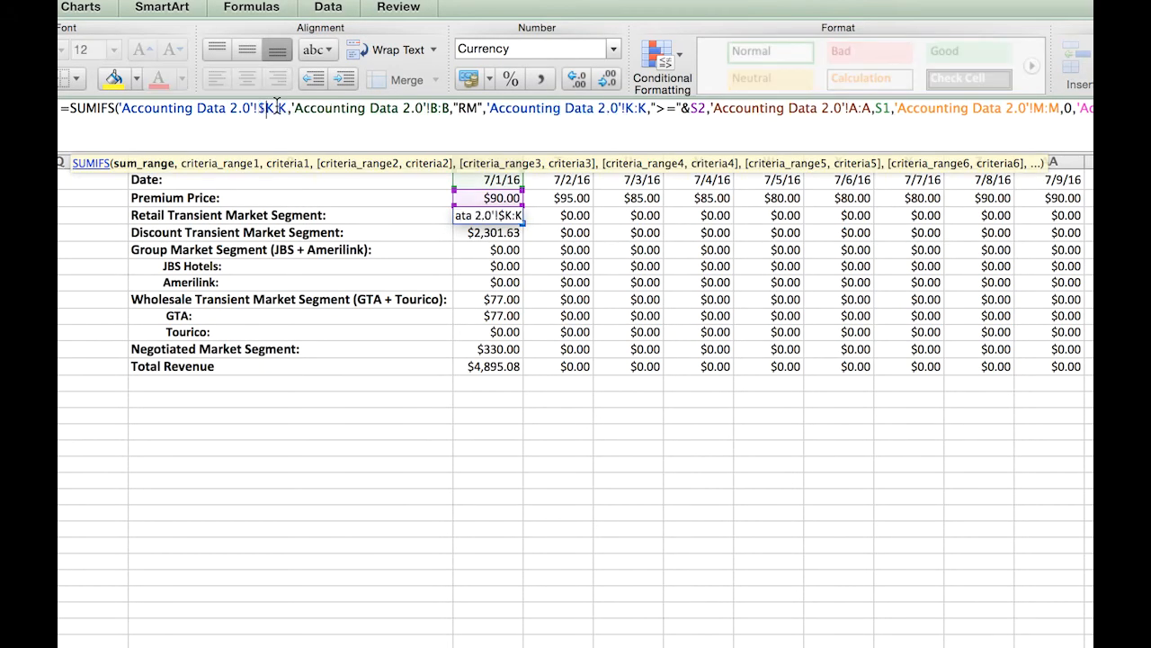
left_click(281, 107)
type("$")
left_click(439, 108)
type("$")
left_click(458, 107)
type("$")
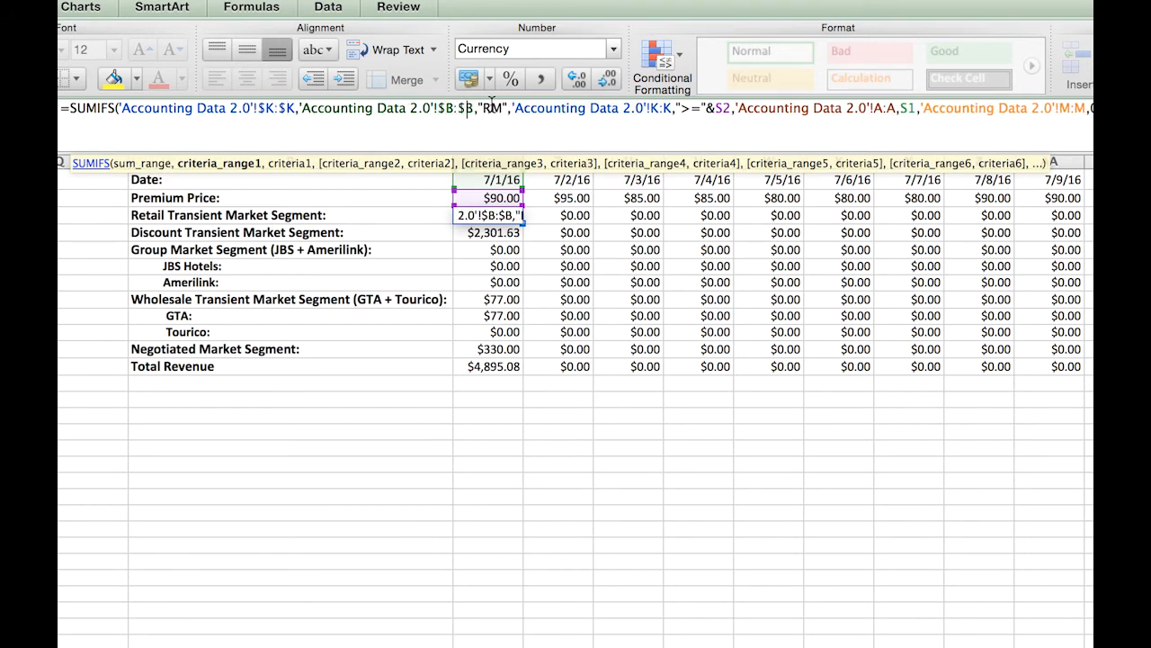
- Make the amount criteria range absolute as $K:$K and the date criteria range absolute as $A:$A in the S3 formula
left_click(652, 107)
type("$")
left_click(676, 107)
type("$")
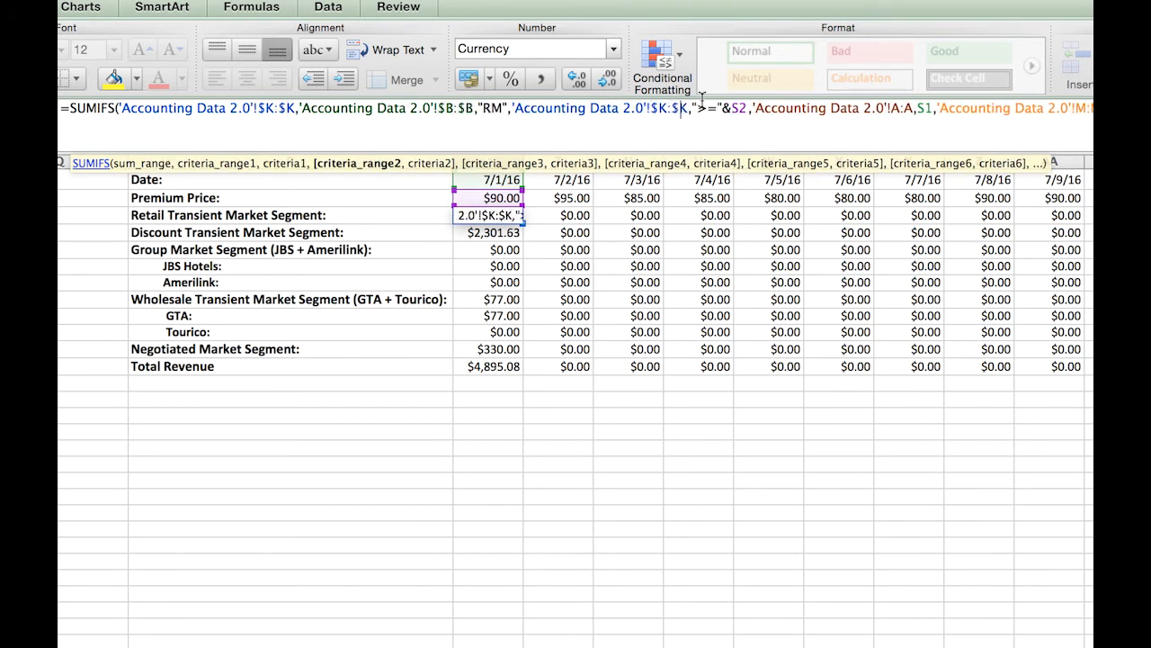
left_click(893, 105)
type("$")
left_click(914, 107)
type("$")
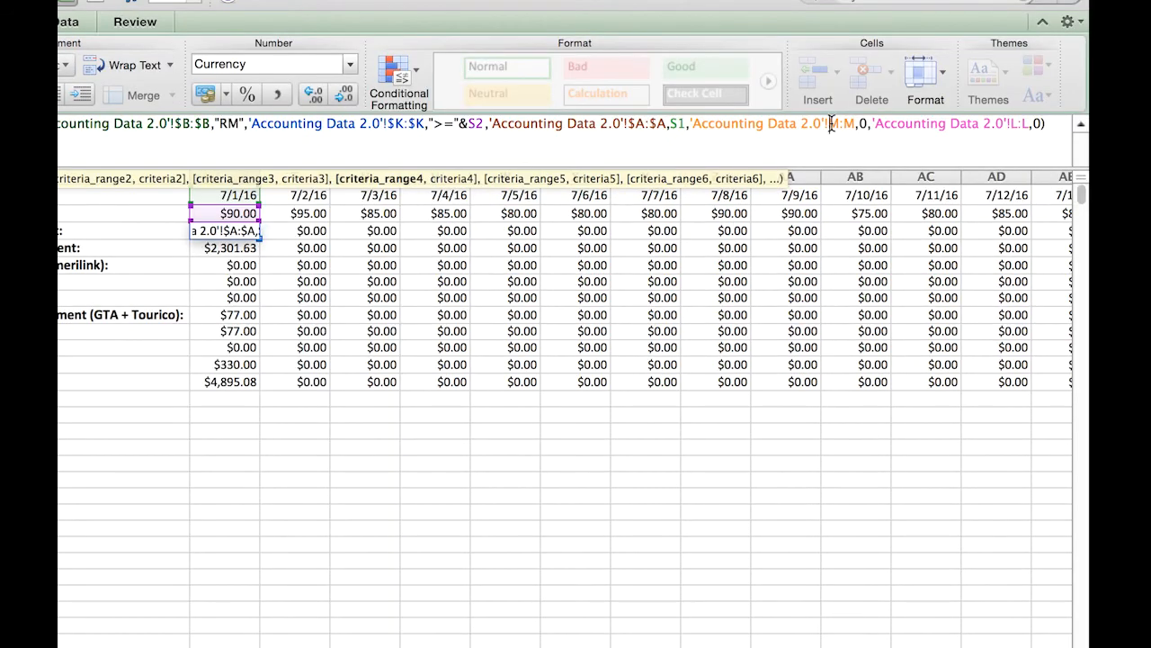
- Make the last two criteria ranges absolute as $M:$M and $L:$L, and enter the revised S3 formula
left_click(1120, 110)
type("$")
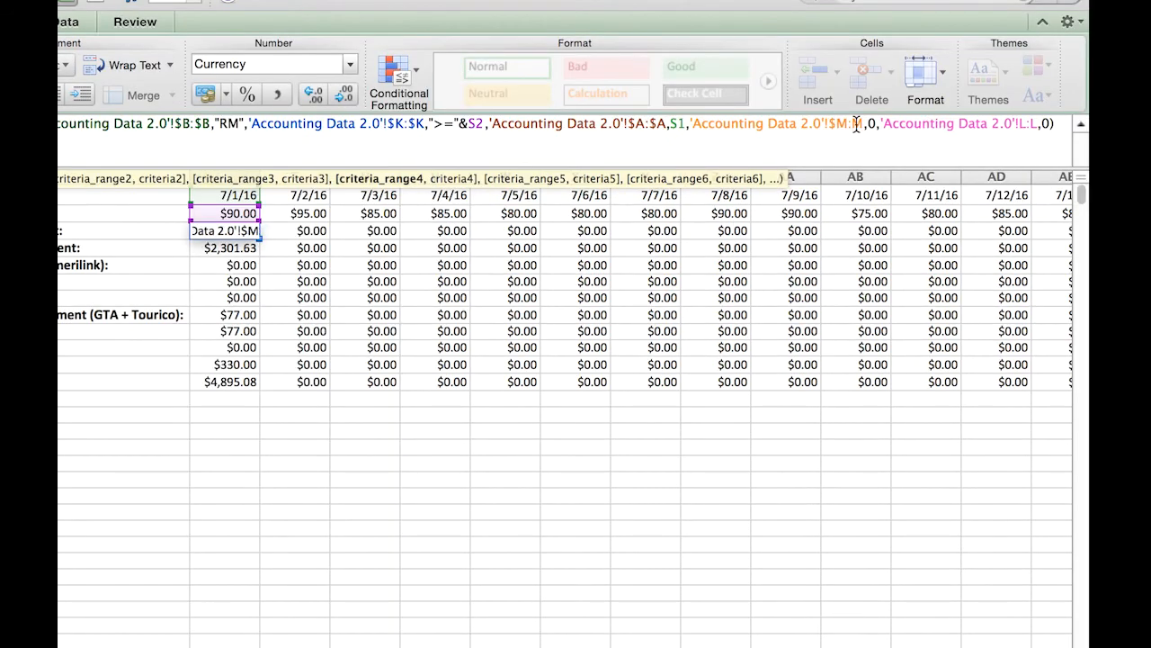
left_click(855, 125)
type("$")
left_click(1027, 120)
type("$")
key("Right")
key("Right")
type("$")
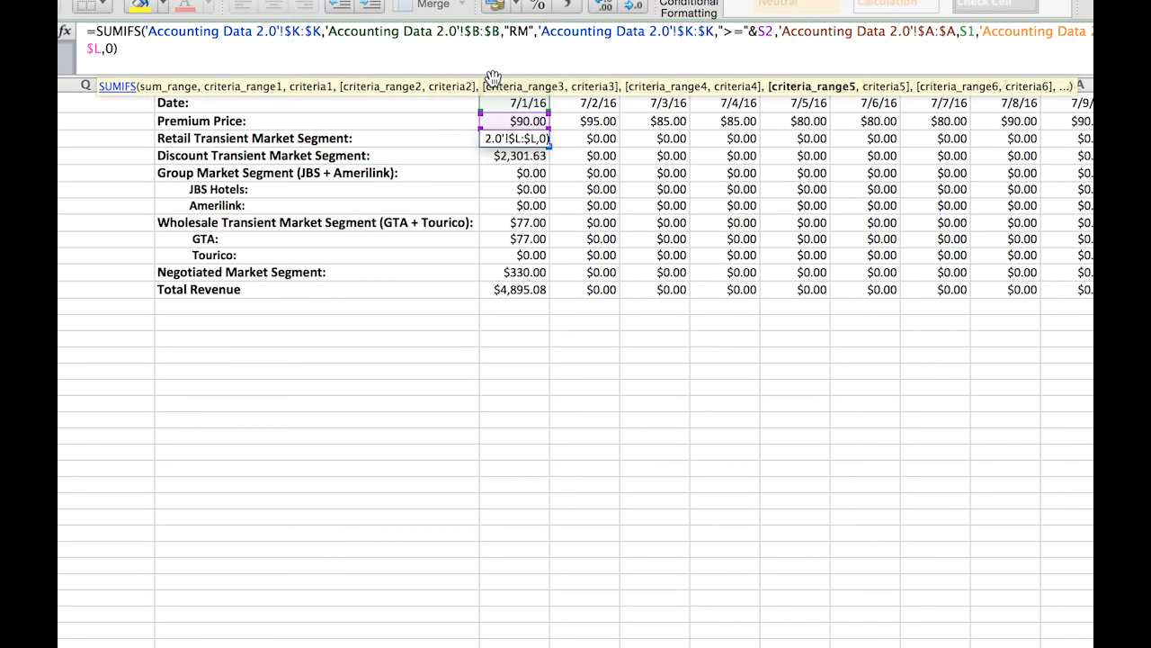
key("Return")
- Fill the corrected retail transient formula from S3 across row 3 to the remaining dates
left_click(531, 138)
left_click_drag(548, 144, 815, 140)
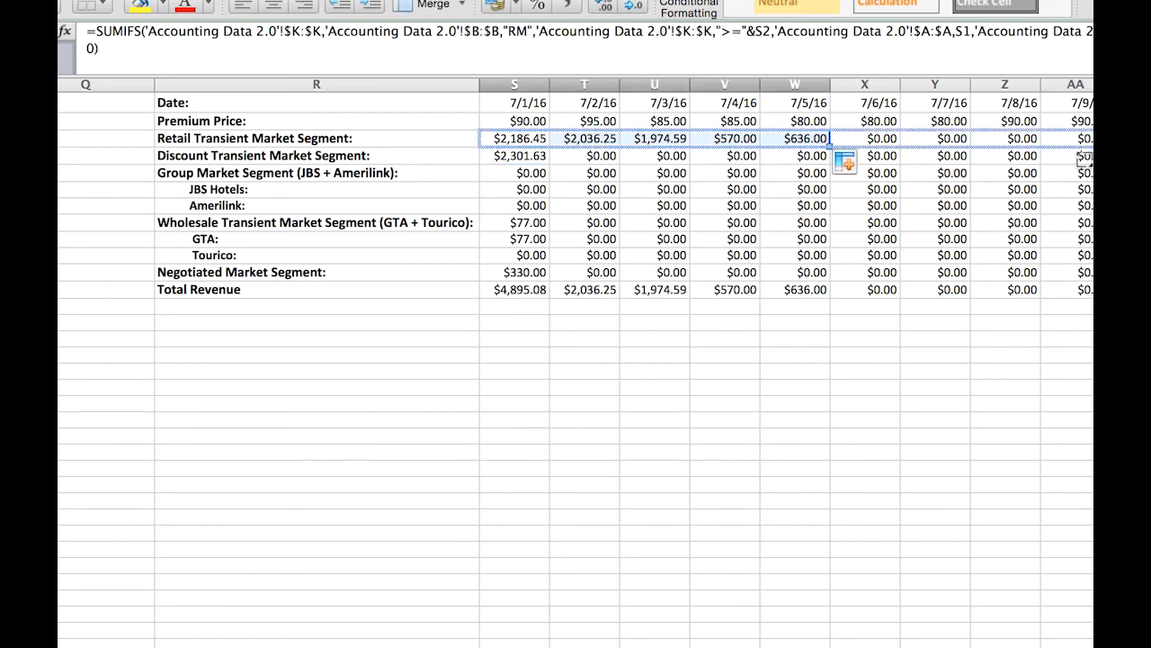
scroll(576, 360, "right", 5)
left_click_drag(1075, 140, 1075, 140)
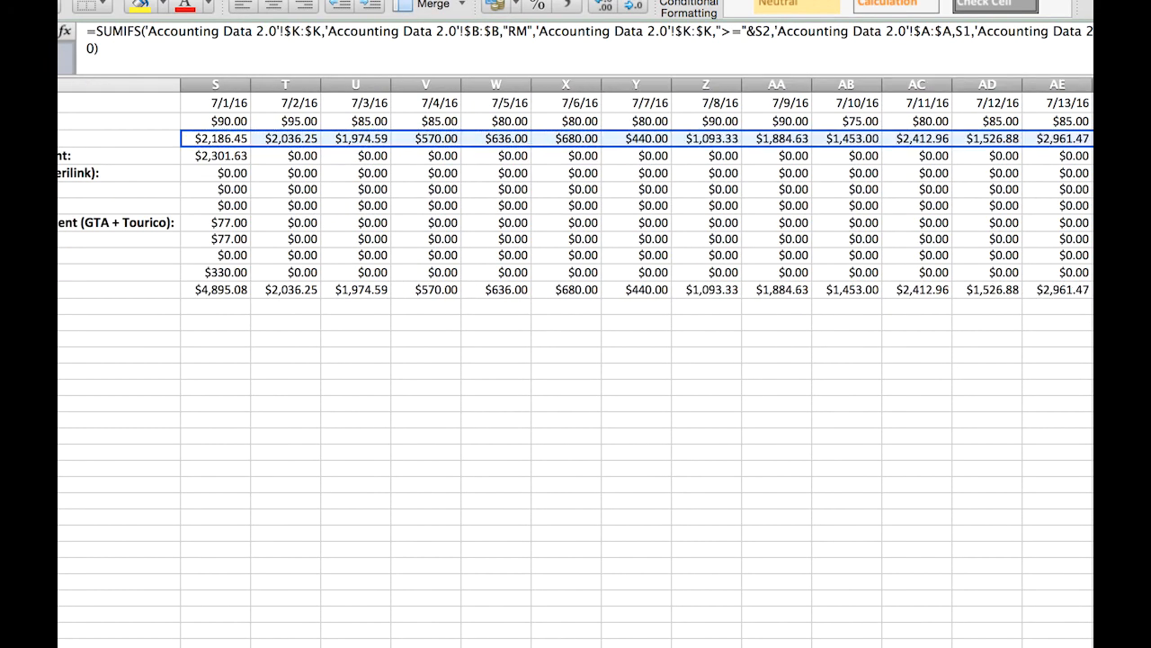
scroll(854, 211, "left", 5)
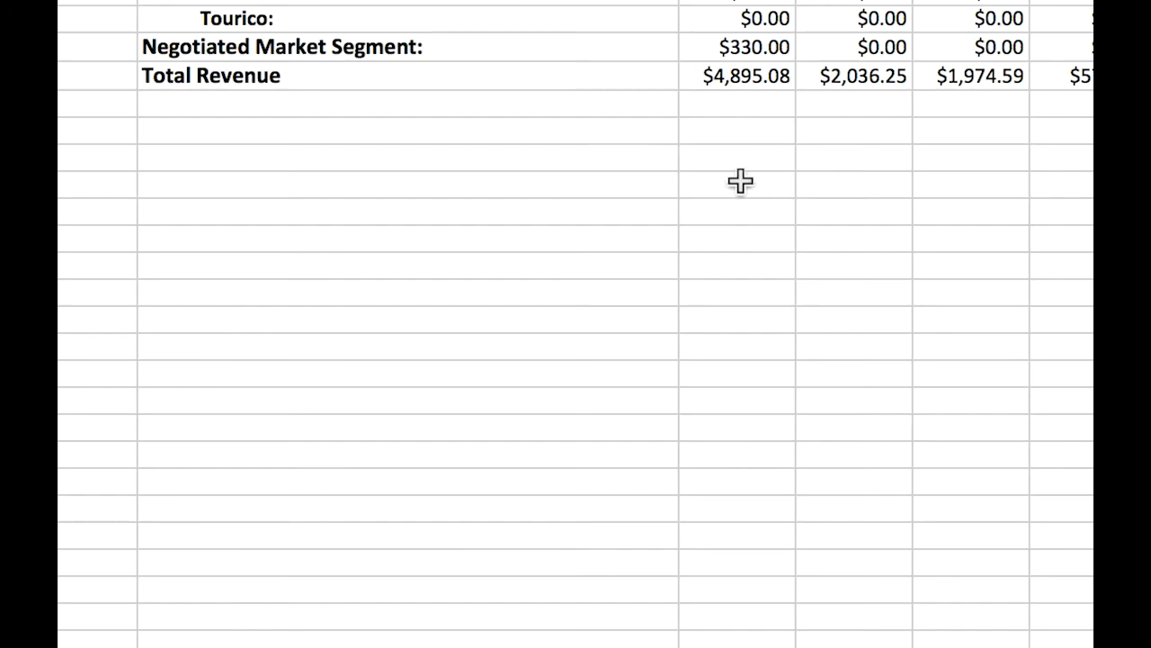
- Enter the note "** do not add dollar signs to date and premium rate restrictions **" in R14
left_click(508, 324)
left_click(463, 150)
left_click(468, 131)
type("** do not ")
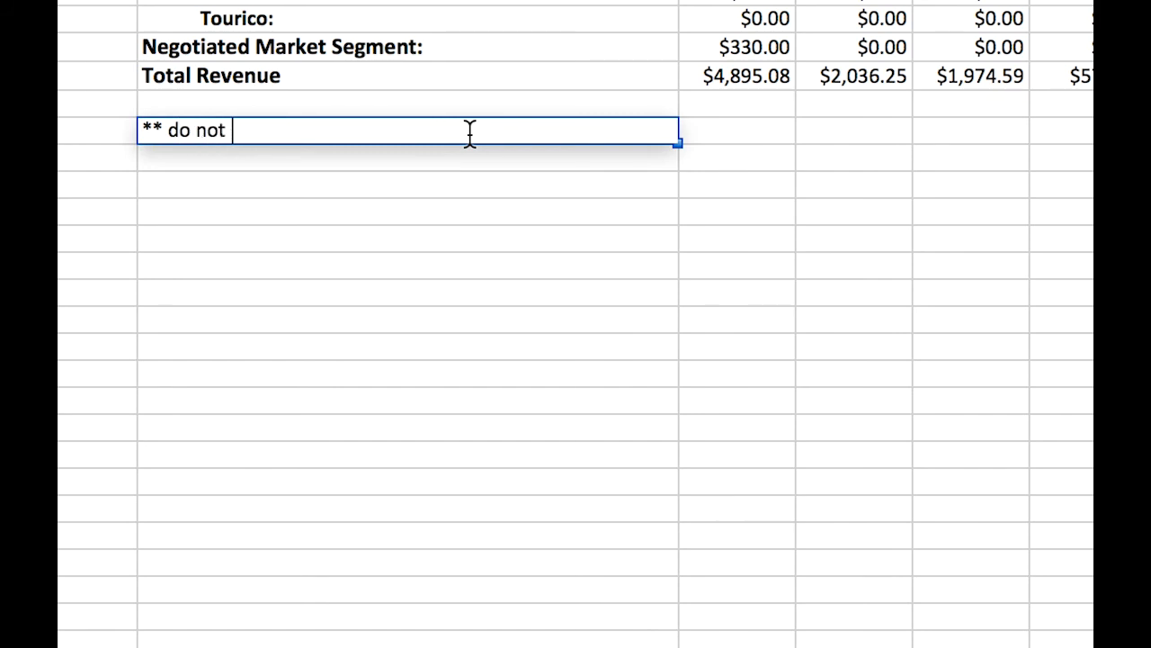
type("add dollar signs to date an")
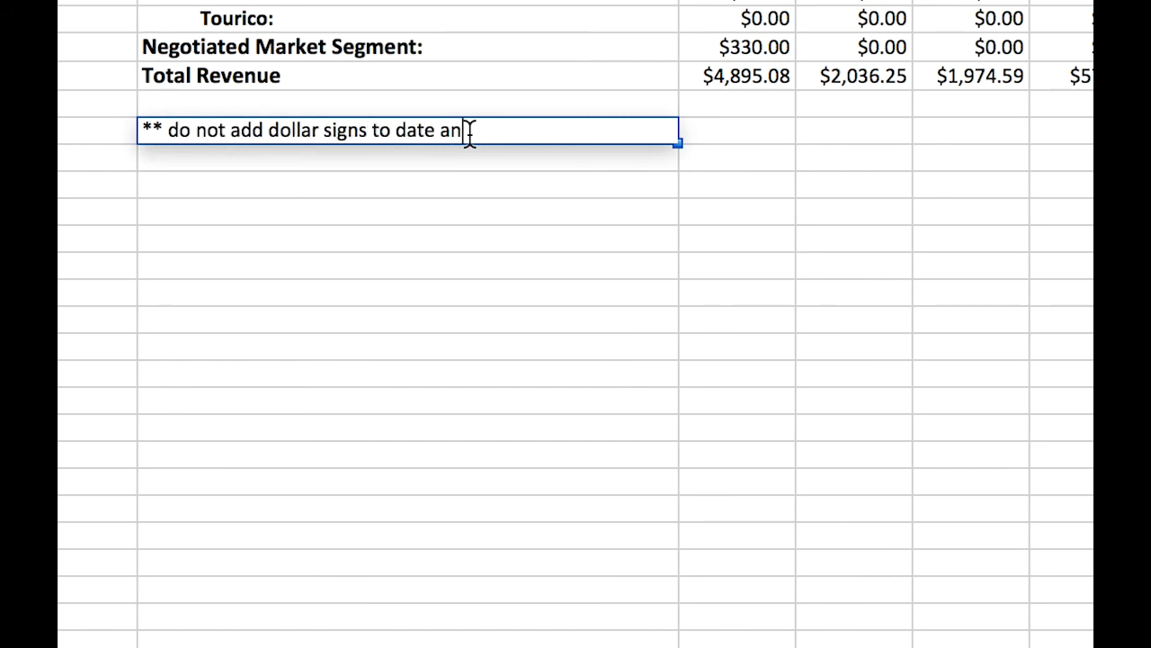
type("d premium rate restrictions **")
key("Return")
- Enlarge the font of the R14 note by two increments and make it bold
left_click(467, 130)
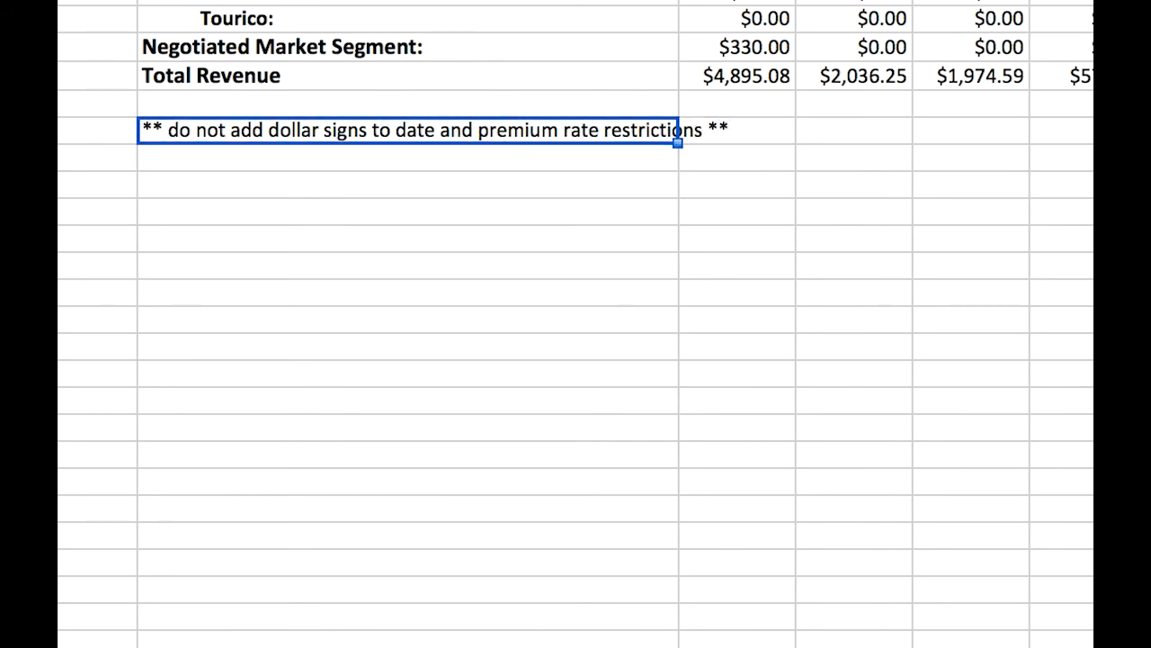
key("super+shift+period")
key("super+shift+period")
key("super+b")
left_click(675, 248)
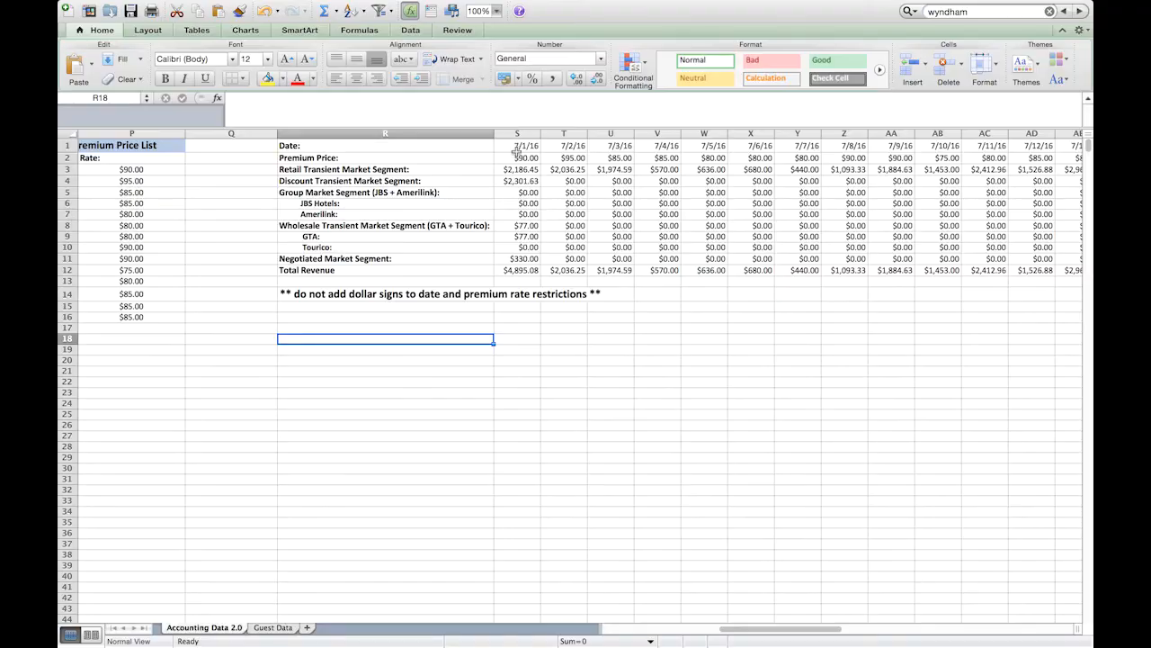
- Clear the typed-in premium prices in row 2 from S2 across all the dates
left_click(519, 155)
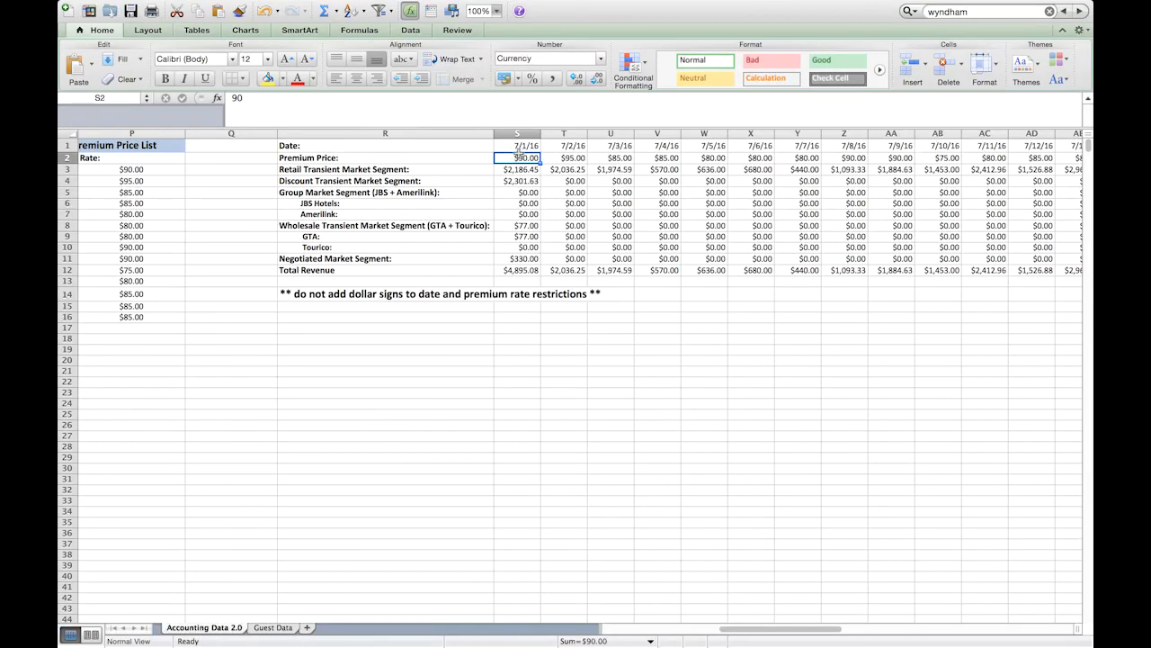
key("super+shift+Right")
key("Delete")
- Enter =VLOOKUP(S1,O:P,2,FALSE) in S2 to look up the 7/1/16 premium price from the Premium Price List
type("=vl")
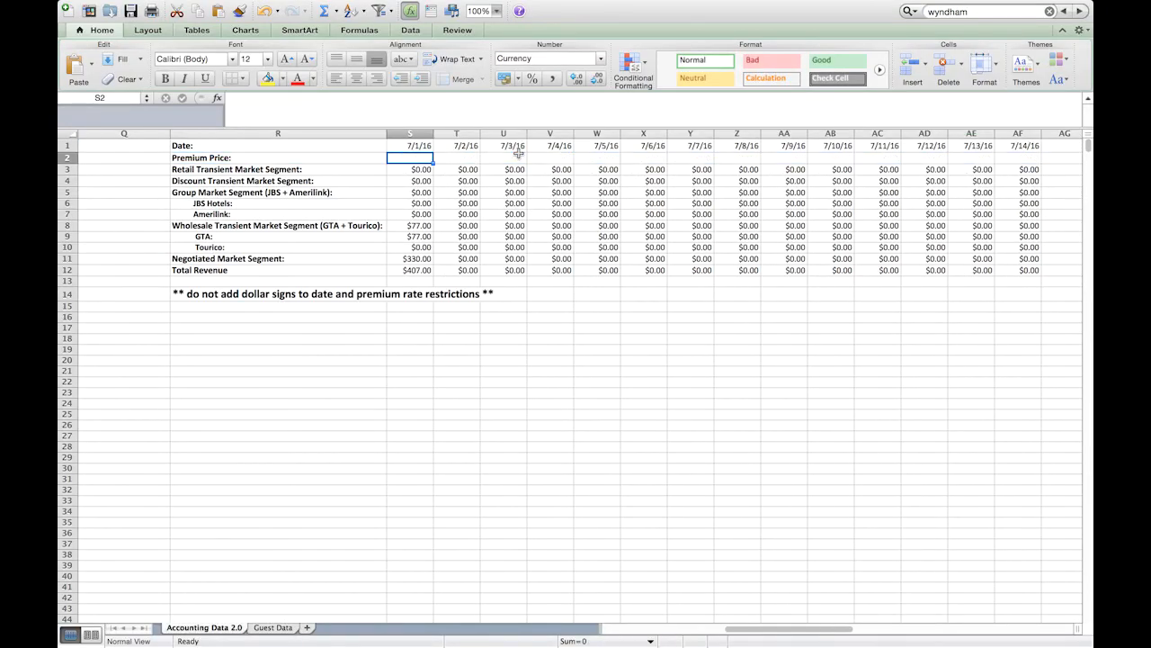
type("ookup(")
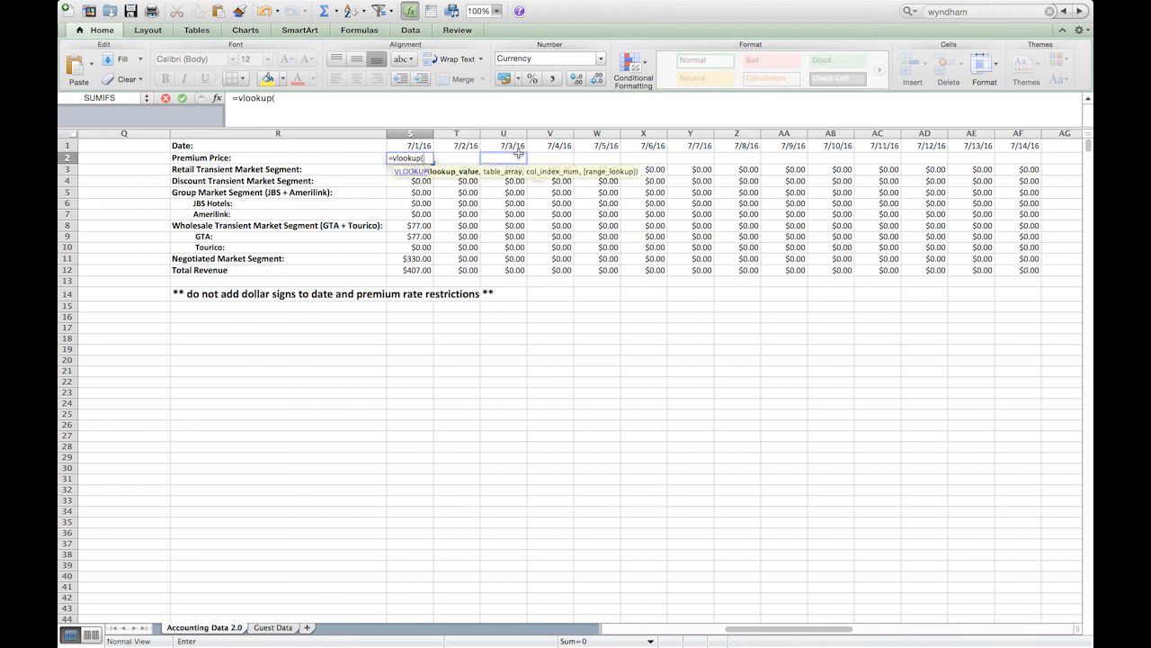
left_click(419, 147)
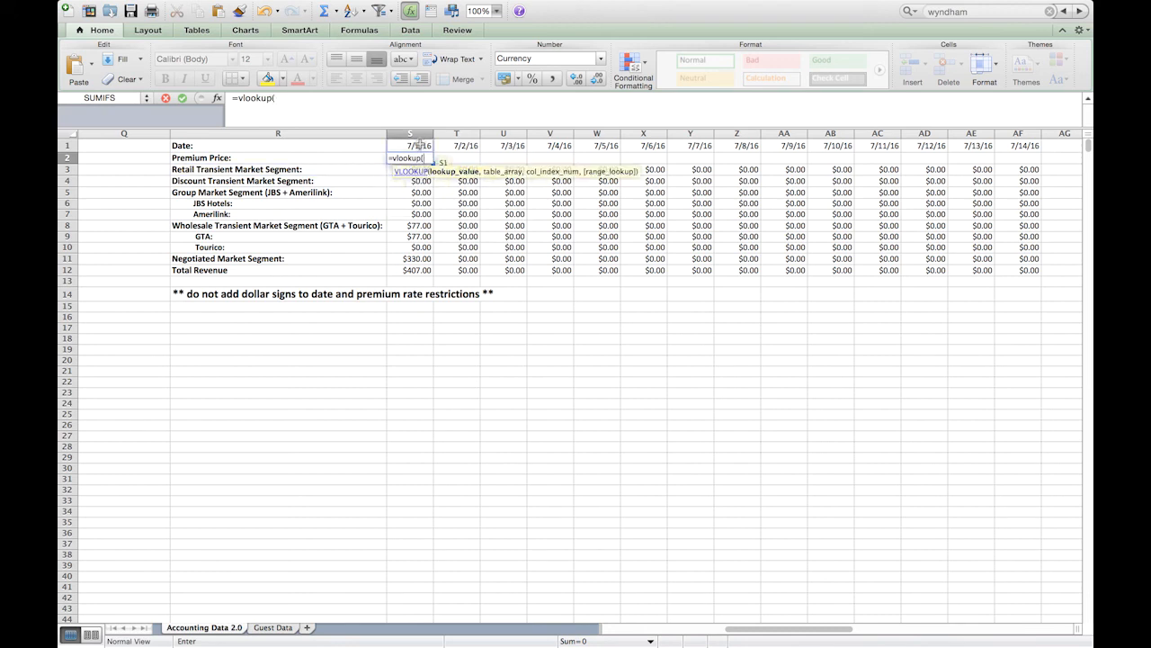
type(",")
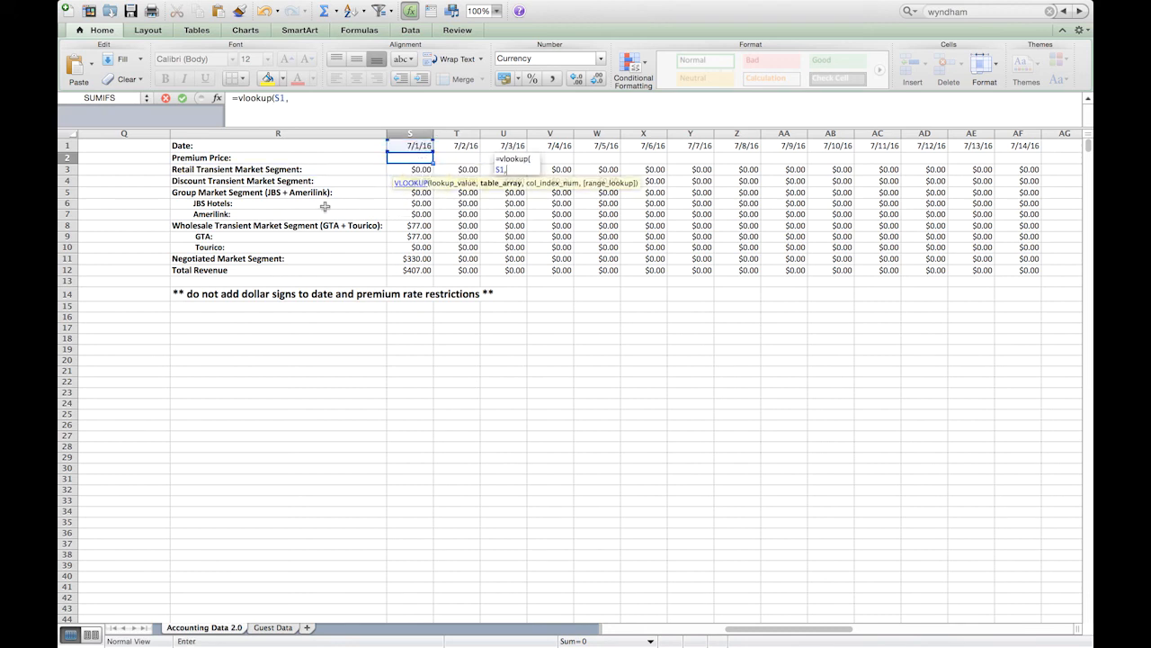
scroll(307, 192, "left", 3)
left_click_drag(94, 133, 164, 133)
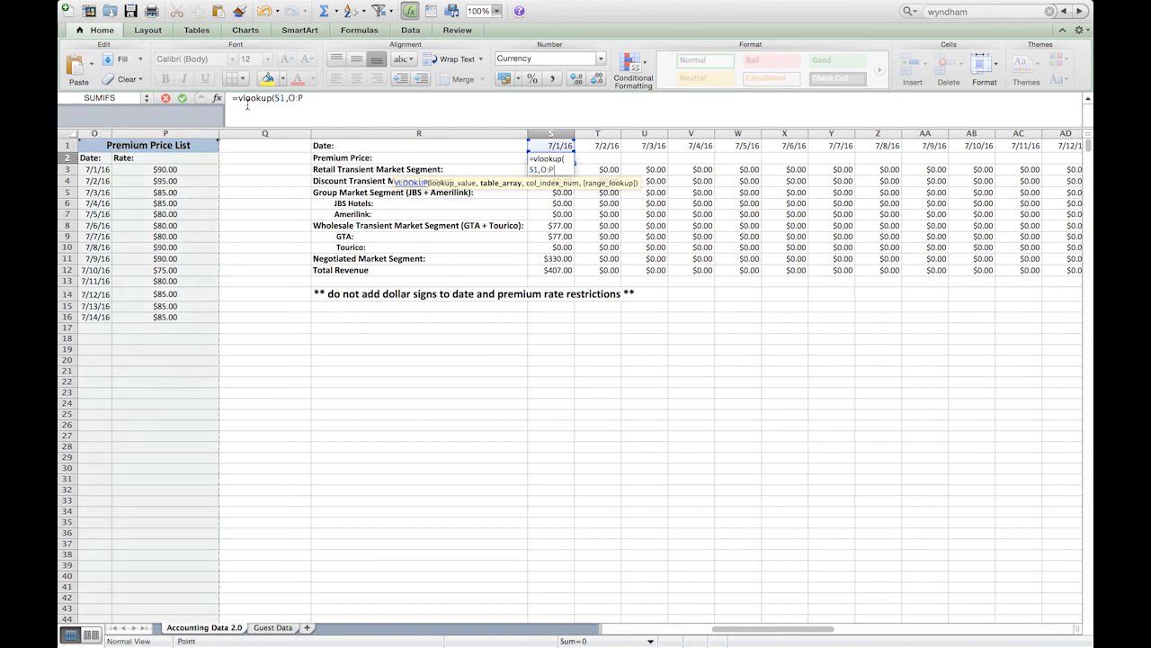
type(",")
type("2,0)")
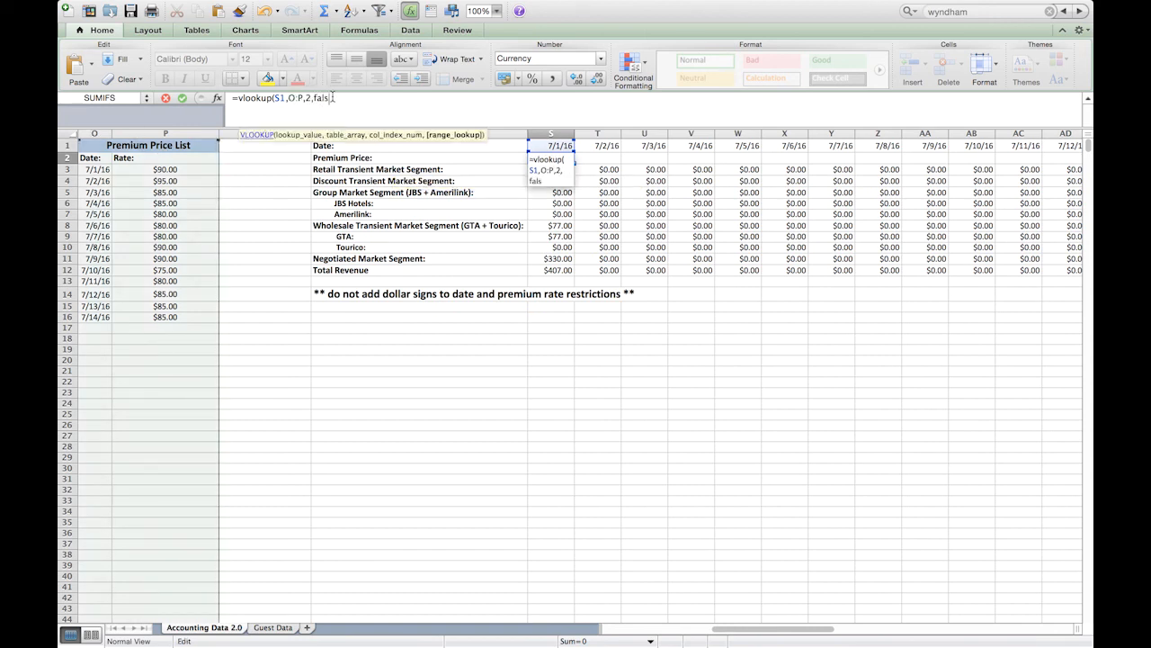
key("Return")
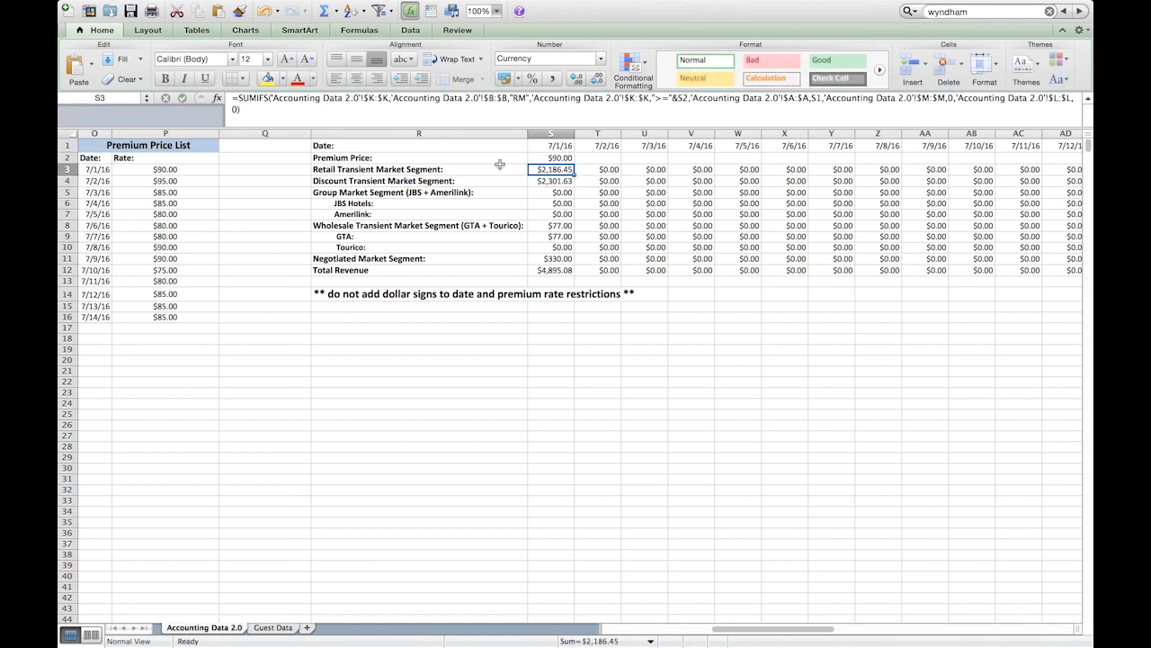
left_click(536, 158)
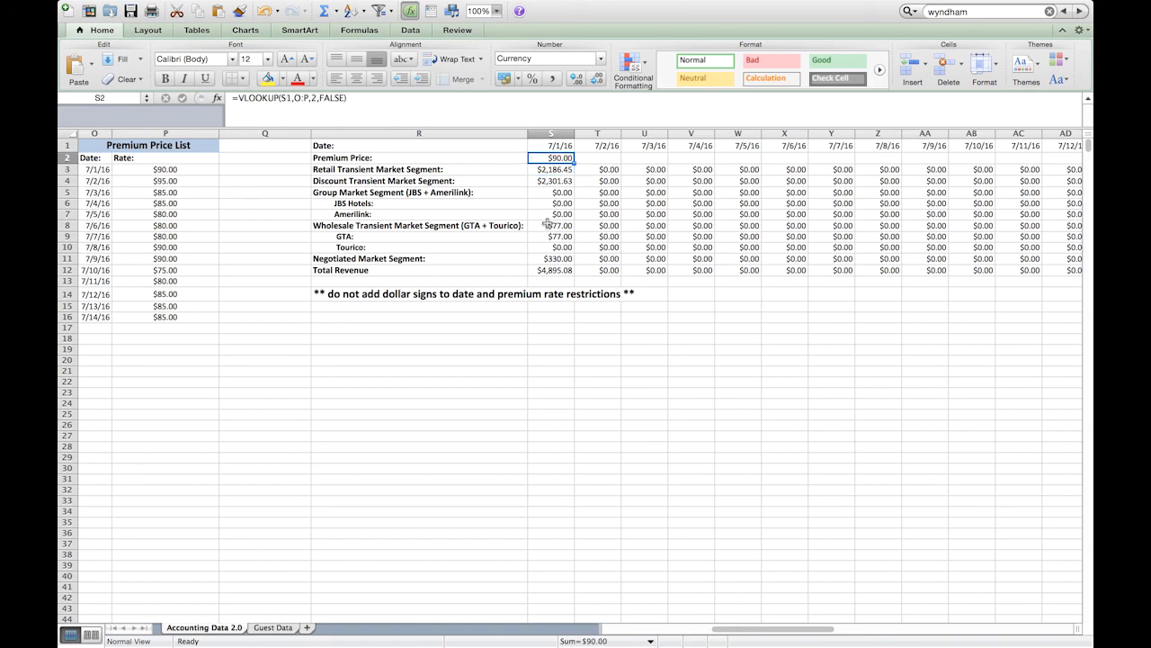